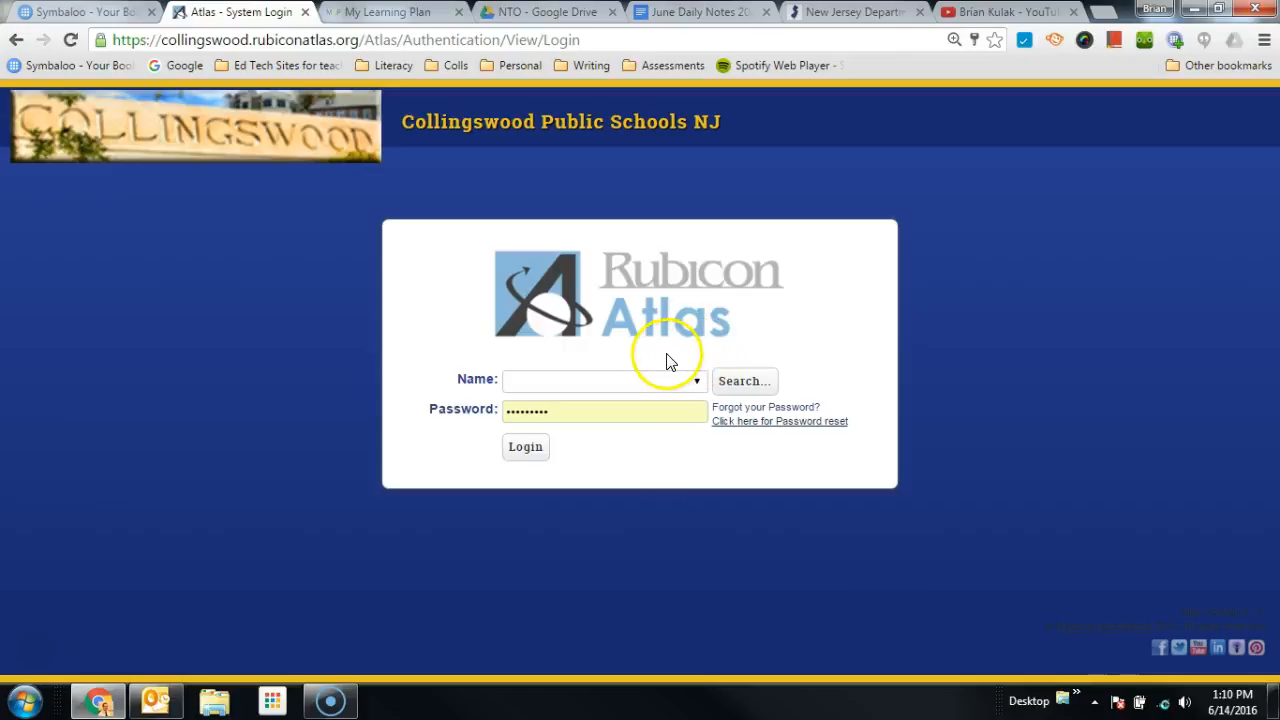
Step: Select the account holder's name in the Name field and log in with the prefilled password
left_click(656, 383)
type("ku")
left_click(645, 370)
left_click(660, 405)
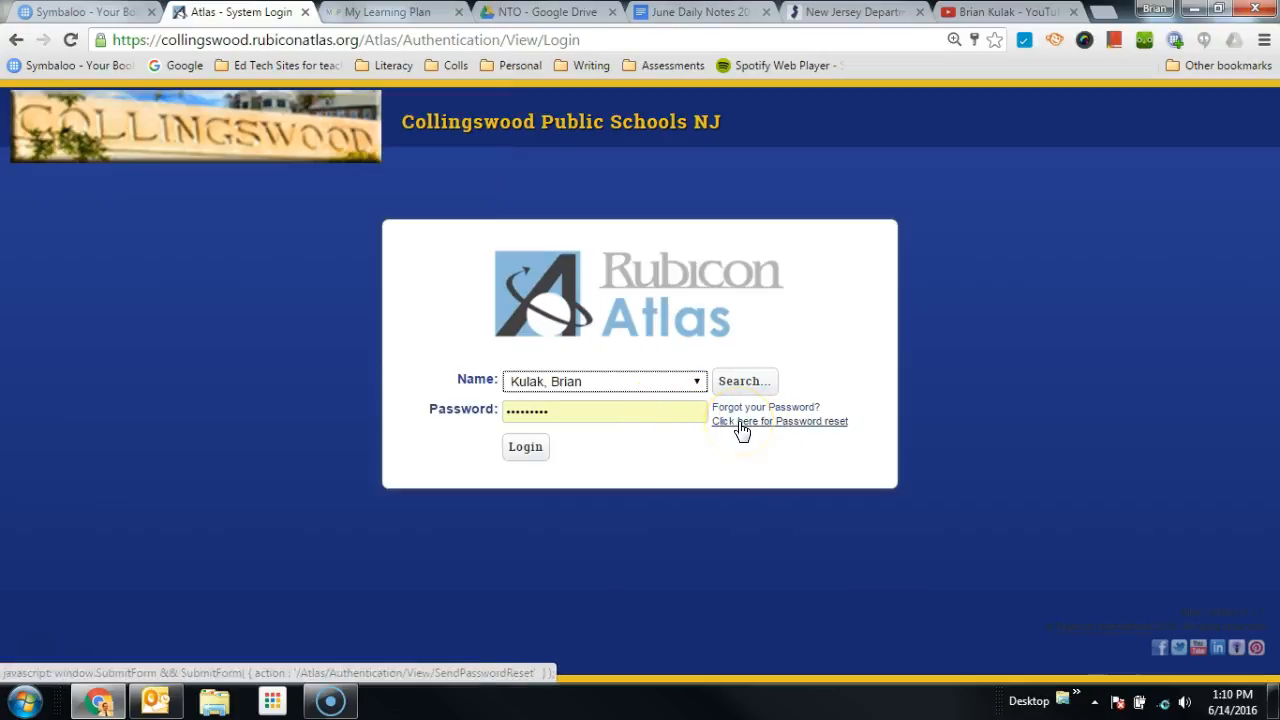
left_click(536, 448)
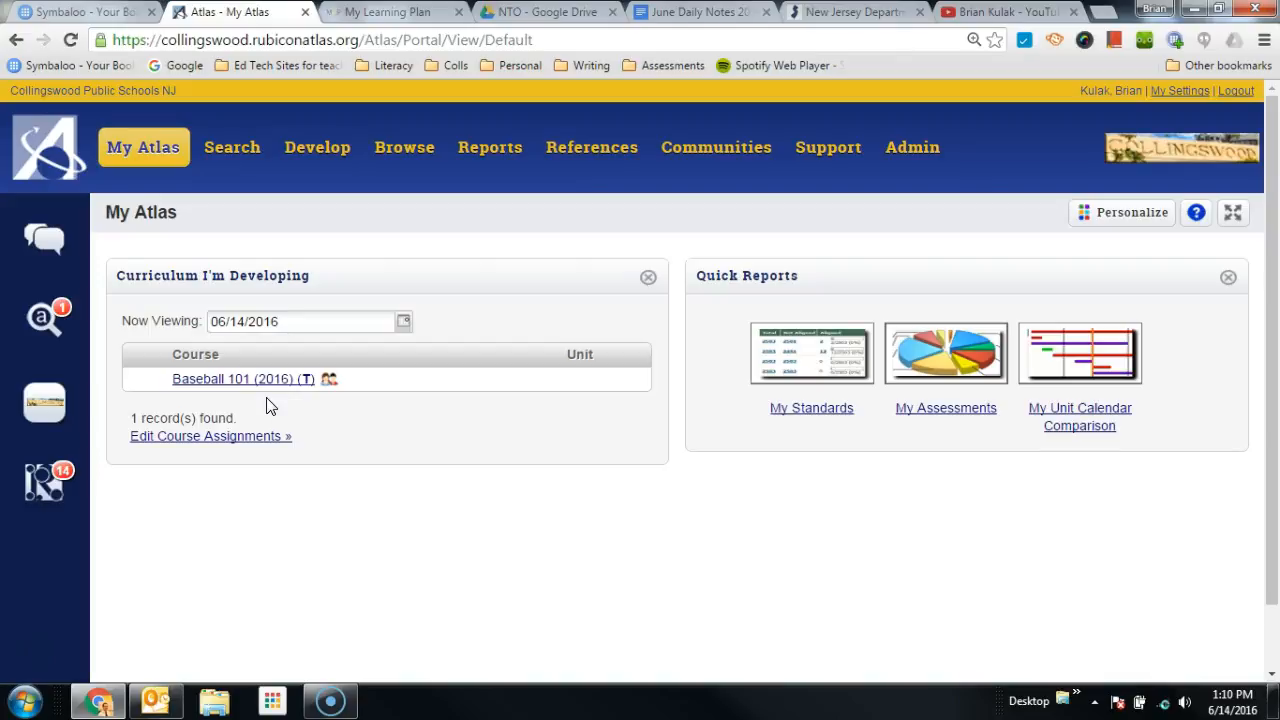
Step: Open the Baseball 101 (2016) course and its unit "Head Down, Hands Back" from the unit calendar
mouse_move(329, 382)
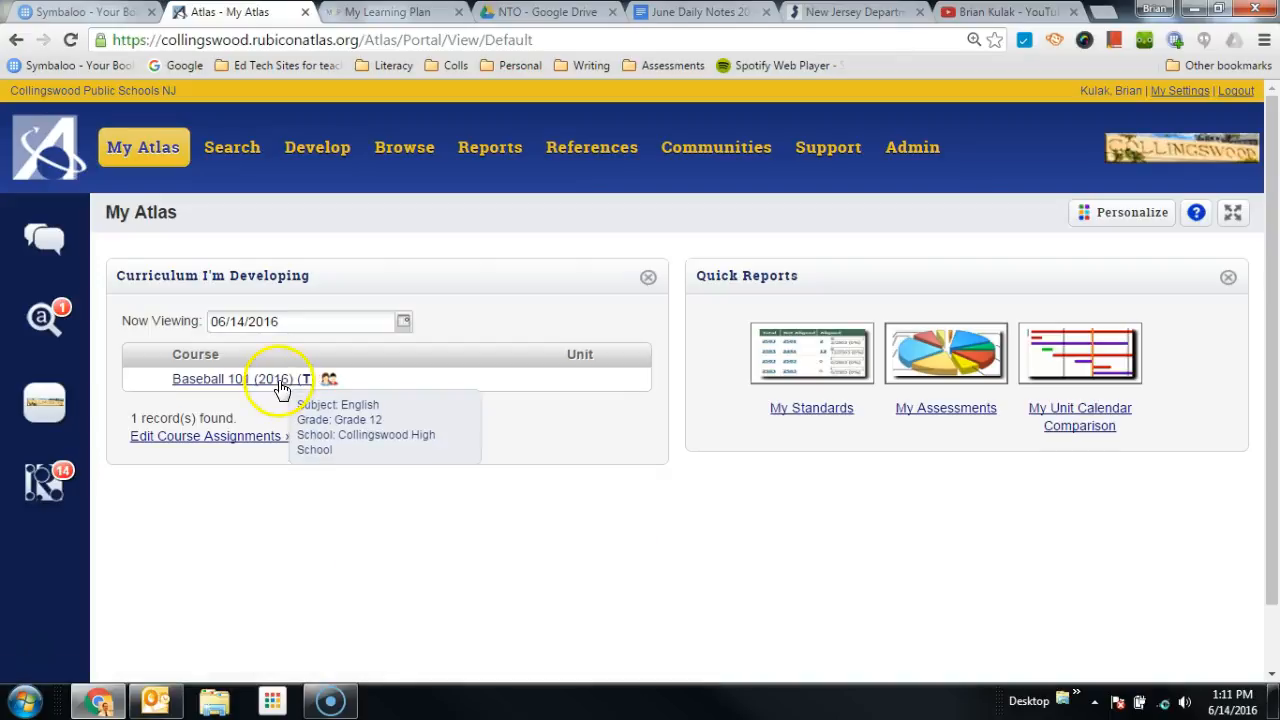
left_click(280, 384)
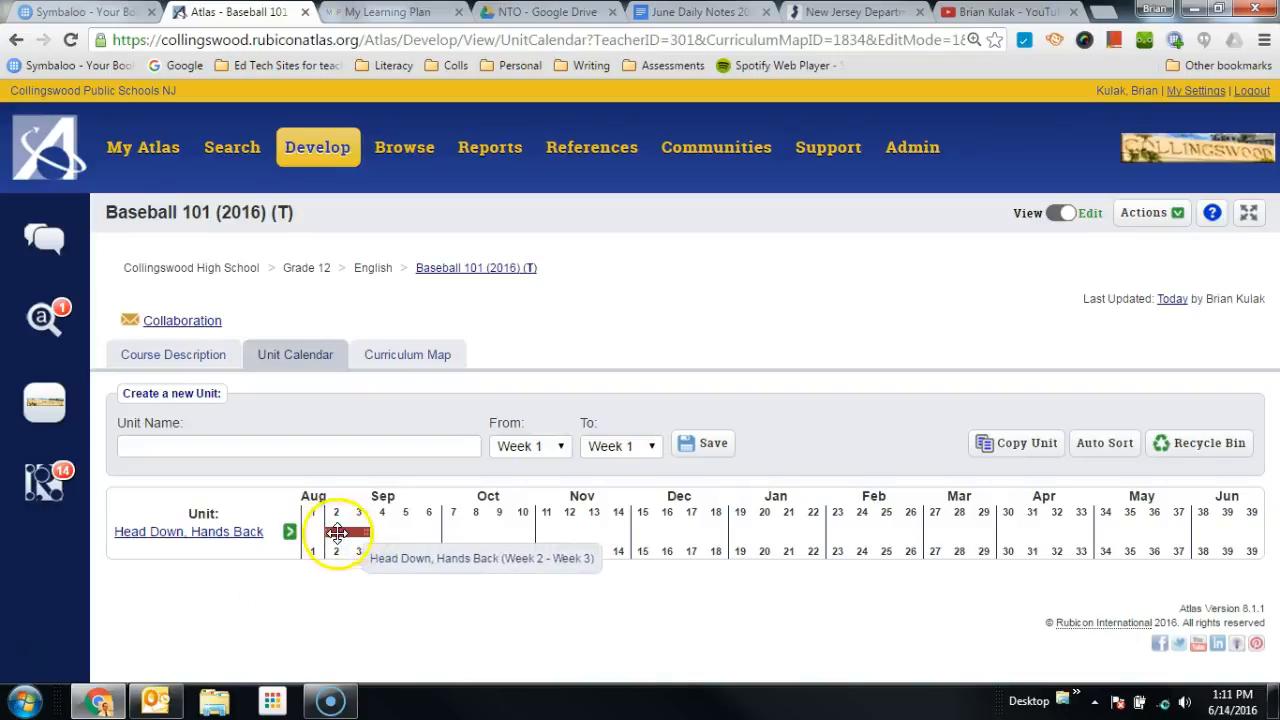
left_click(226, 541)
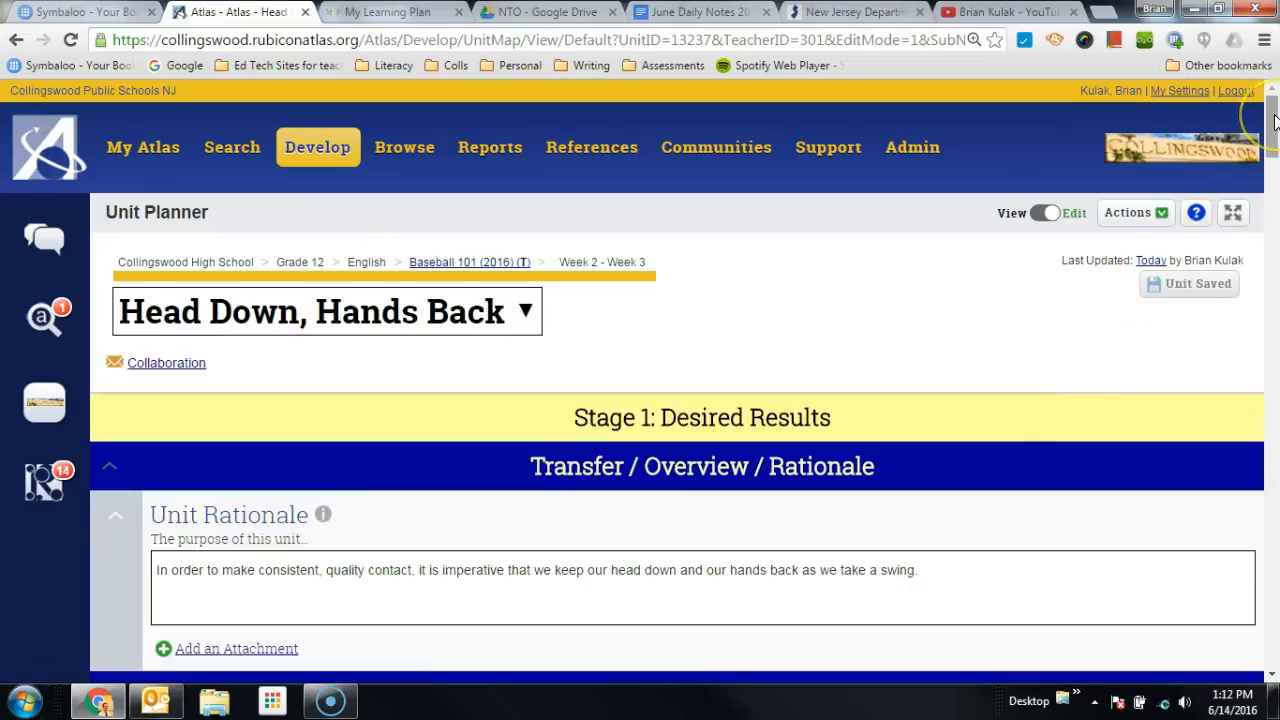
Step: Review the unit's Stage 1 sections: Unit Rationale, Enduring Understanding, Essential Questions, Knowledge and Skills, including the Knowledge information hint
left_click_drag(1274, 120, 1273, 154)
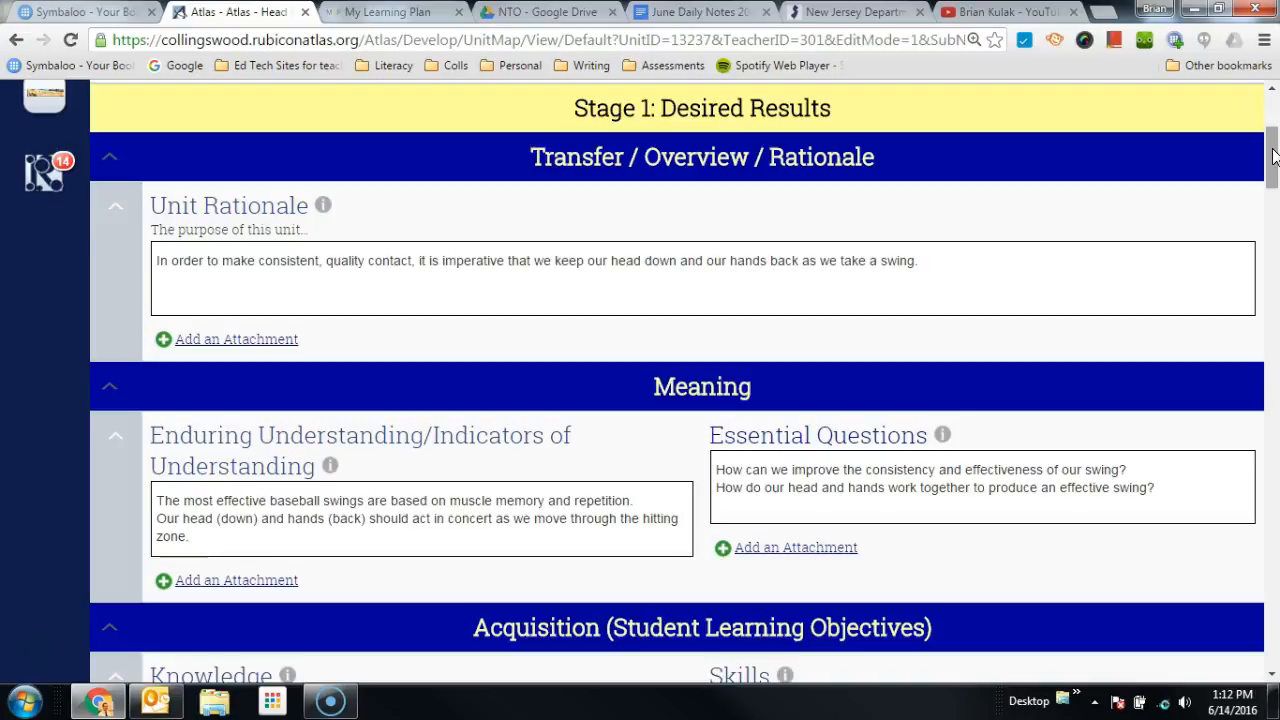
left_click(1273, 155)
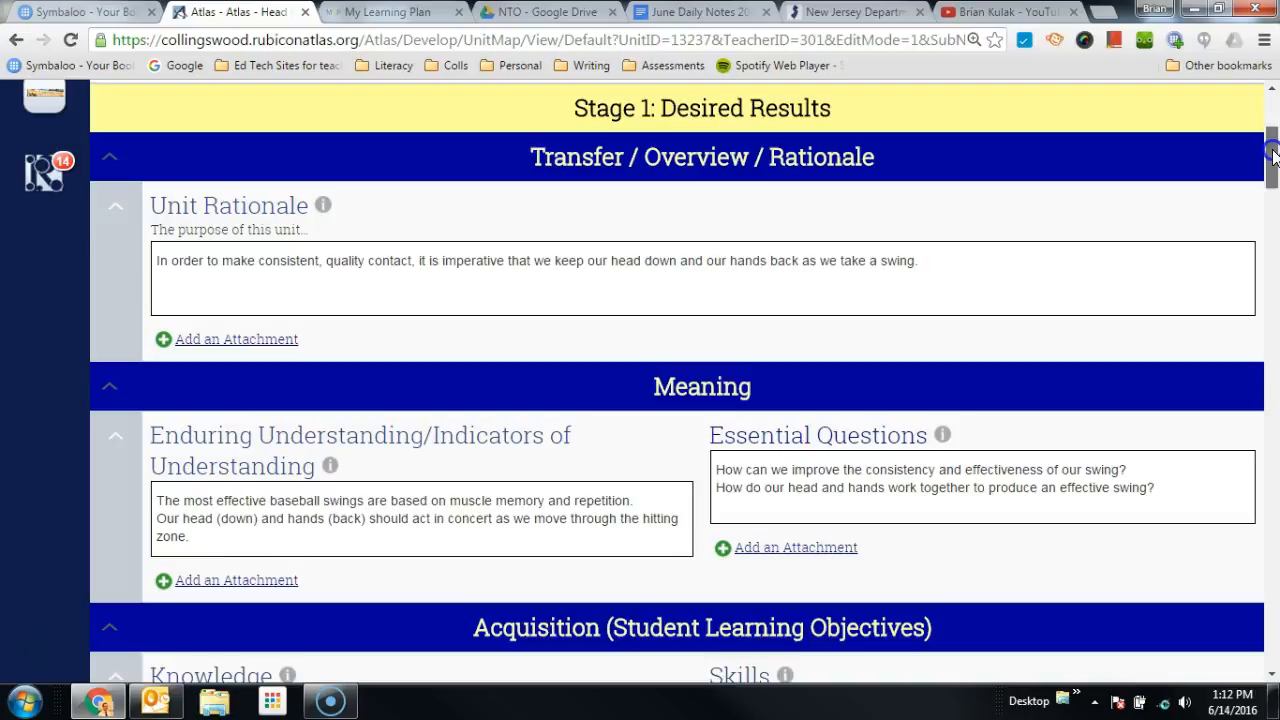
left_click_drag(1273, 155, 1273, 176)
left_click(648, 162)
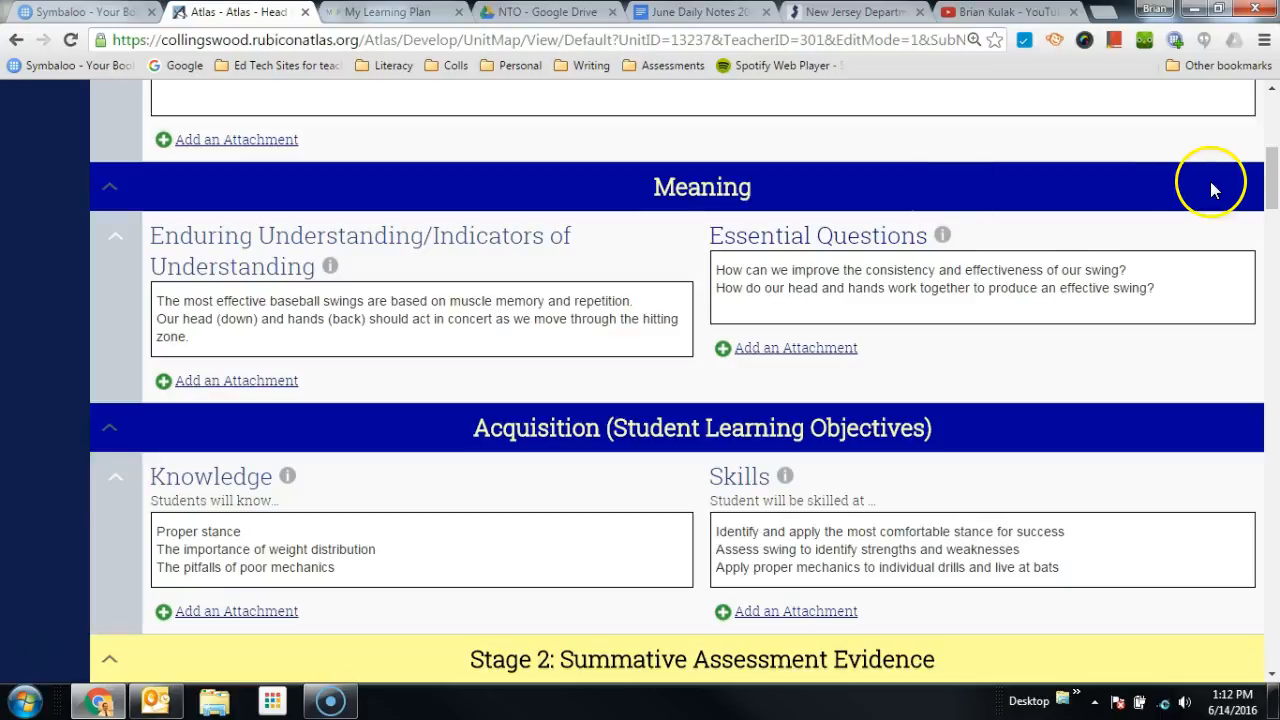
left_click_drag(1271, 186, 1272, 212)
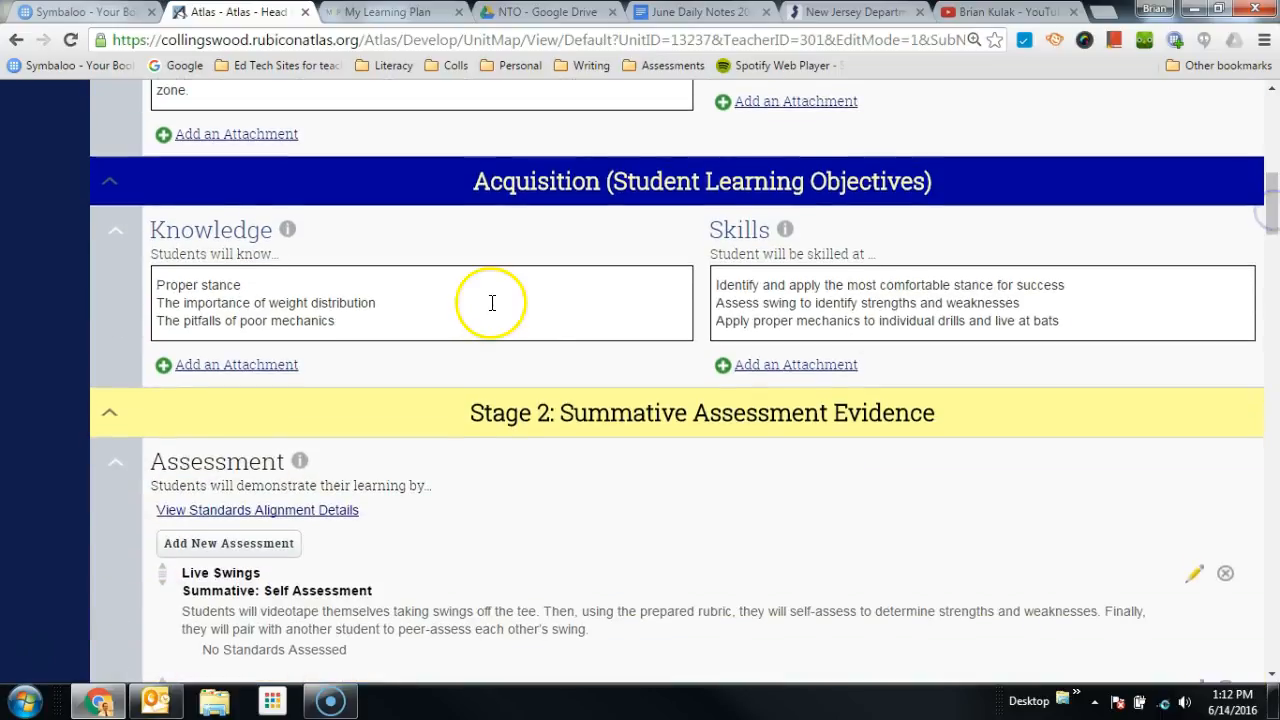
mouse_move(293, 238)
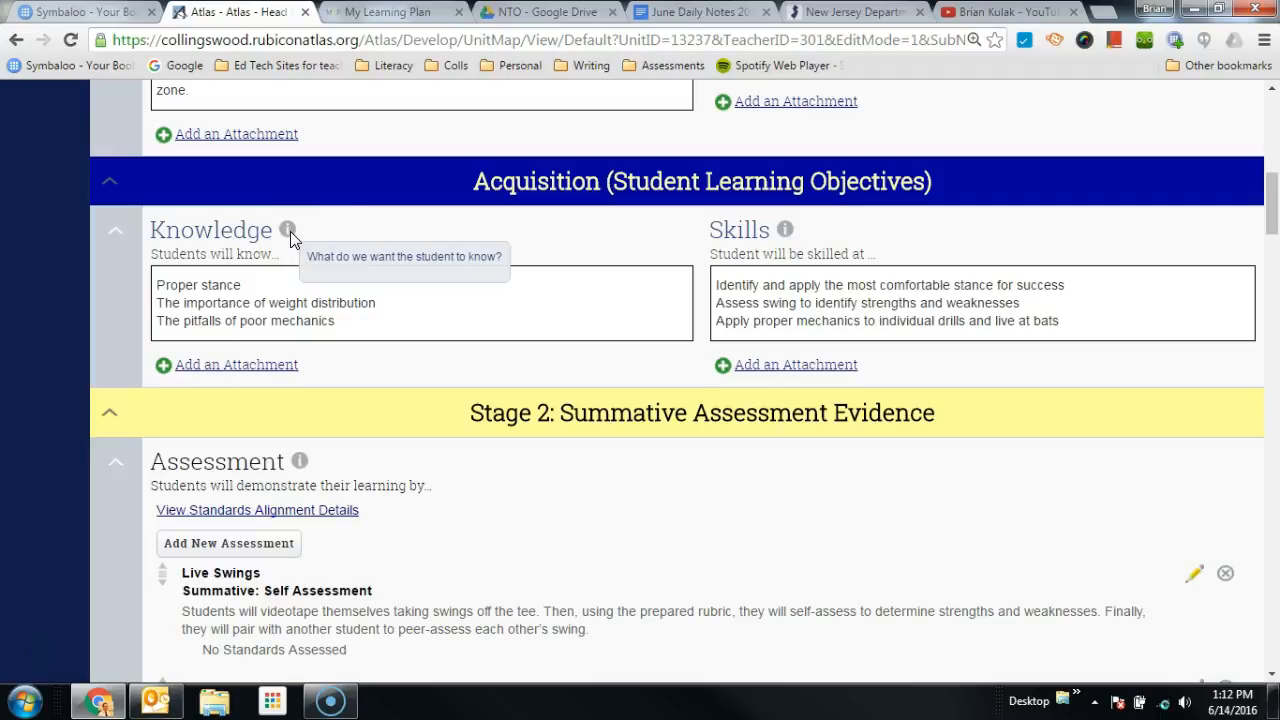
mouse_move(778, 243)
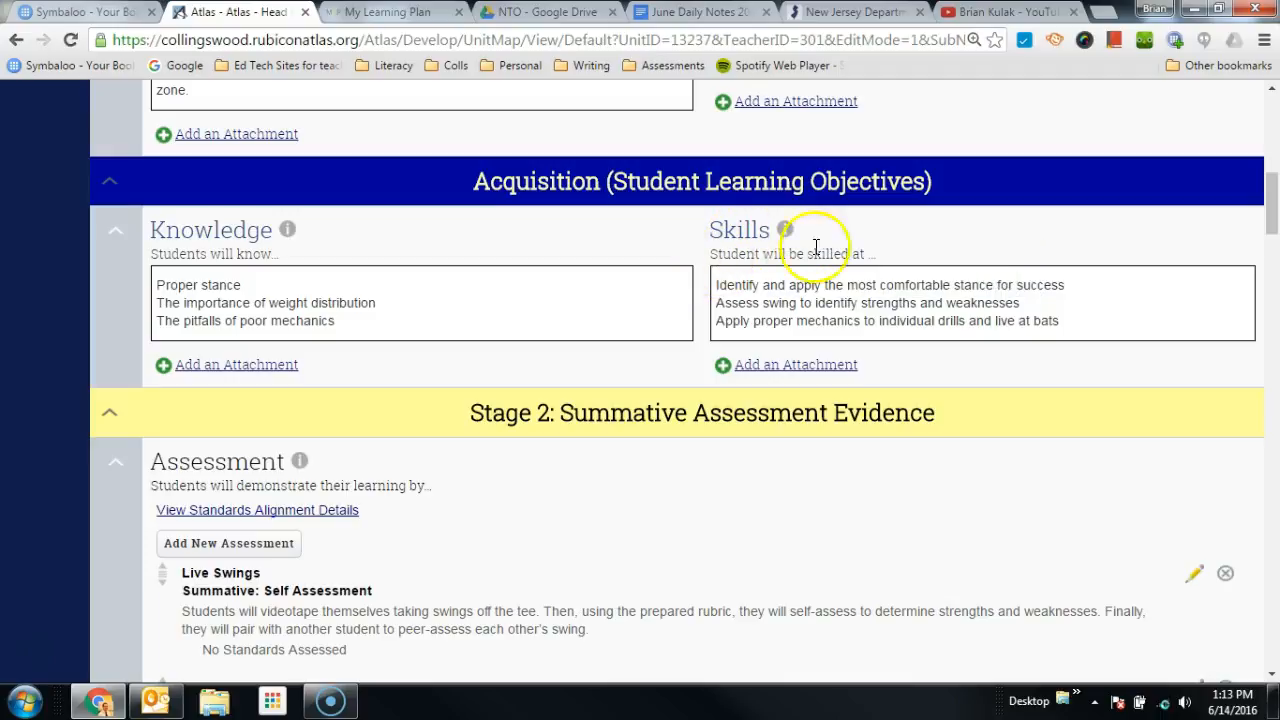
Step: Add and save a Stage 2 assessment named "Drill" with method Personal Project and type Summative
left_click_drag(1273, 214, 1273, 240)
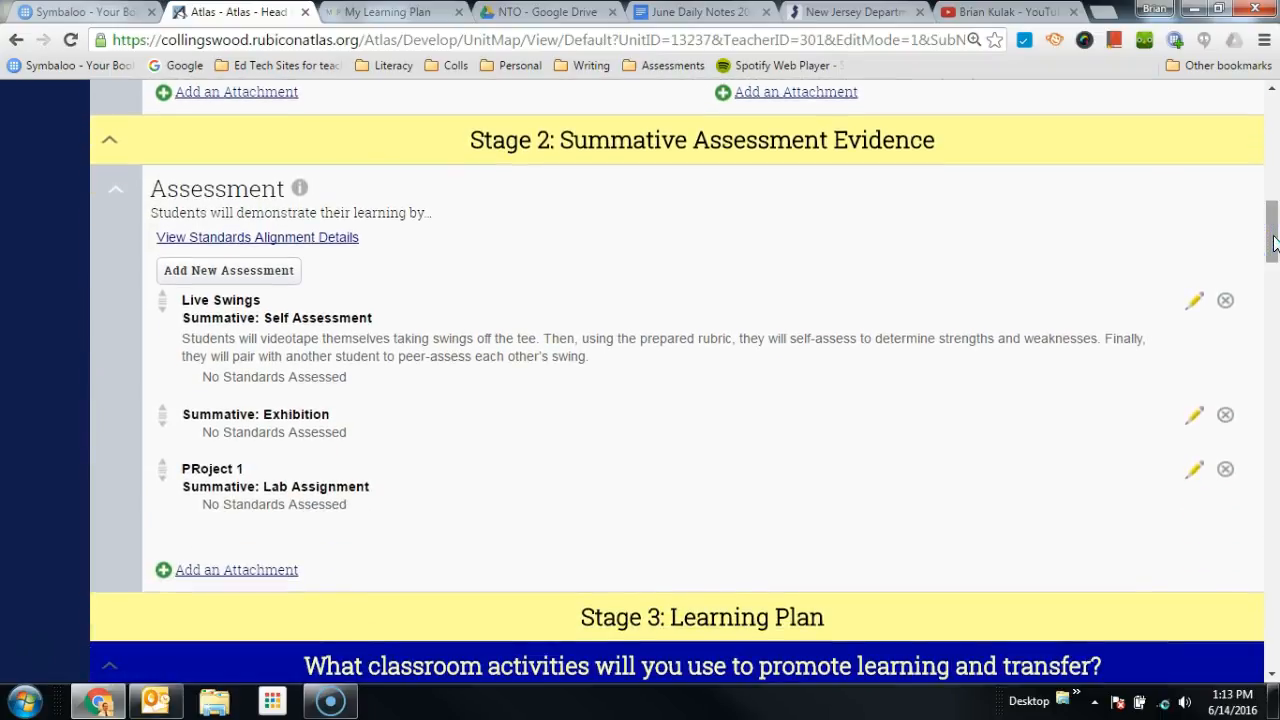
left_click(252, 288)
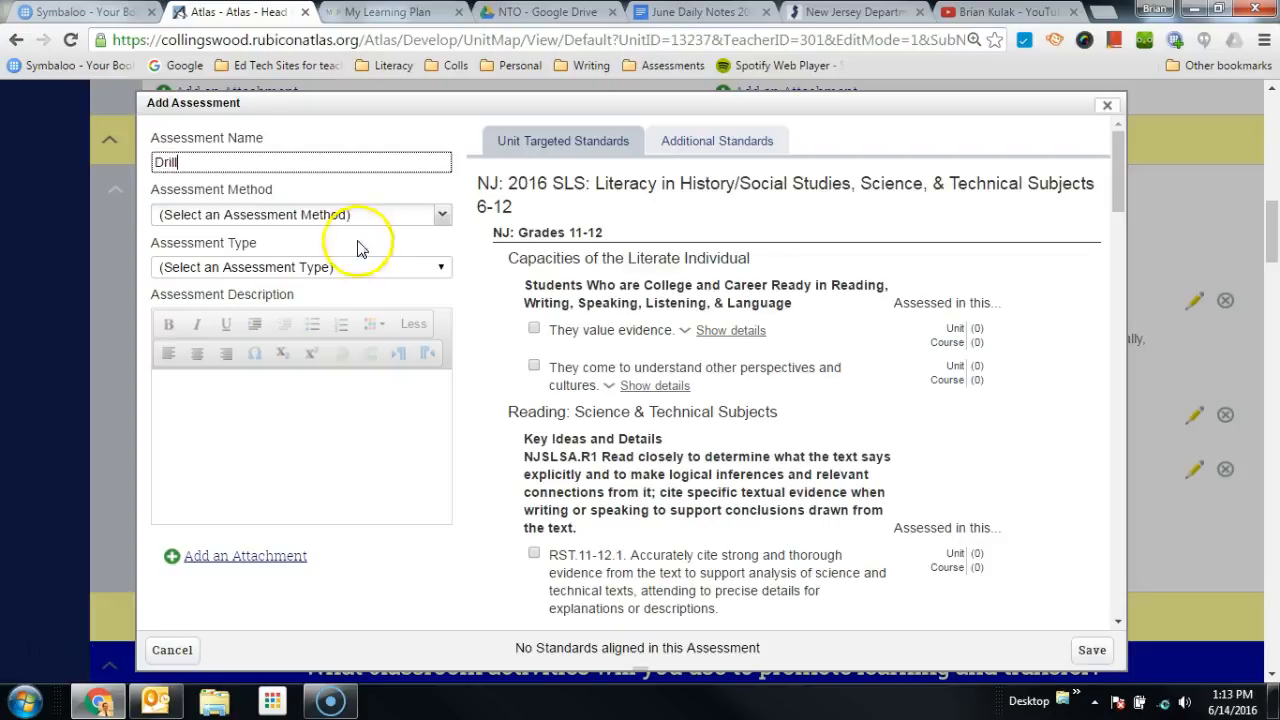
left_click(443, 213)
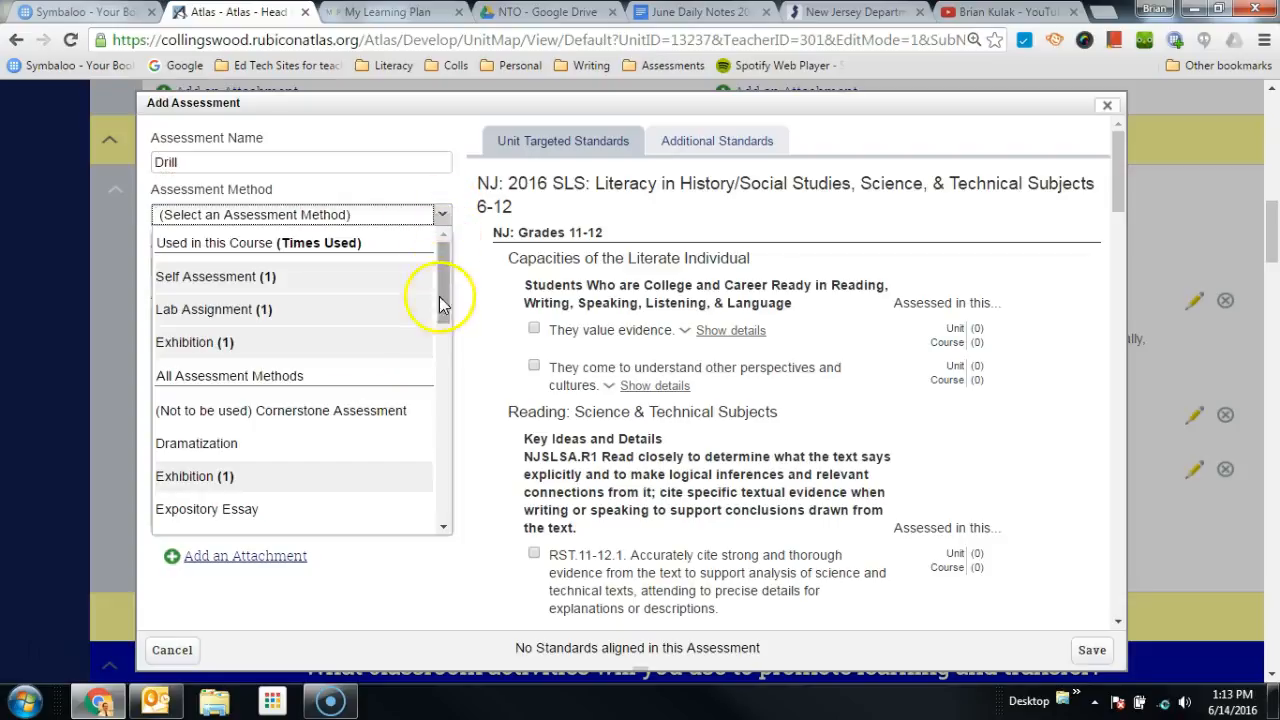
left_click_drag(443, 309, 441, 421)
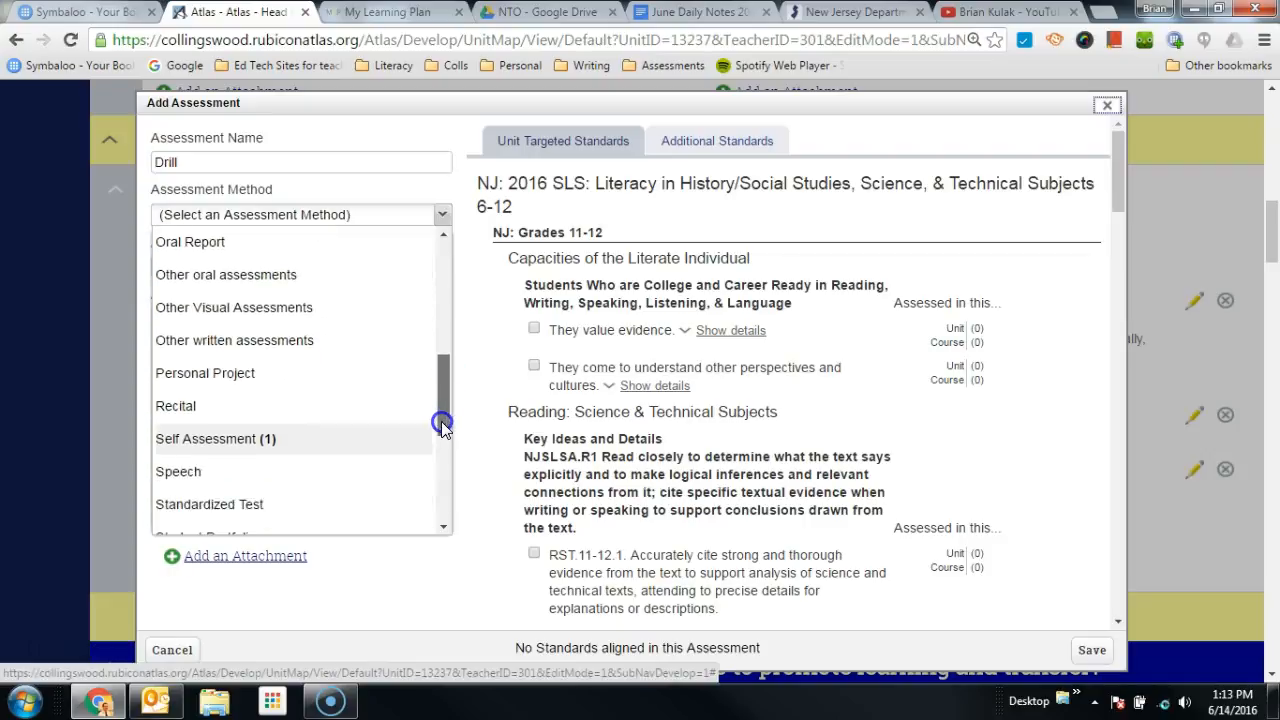
left_click(281, 383)
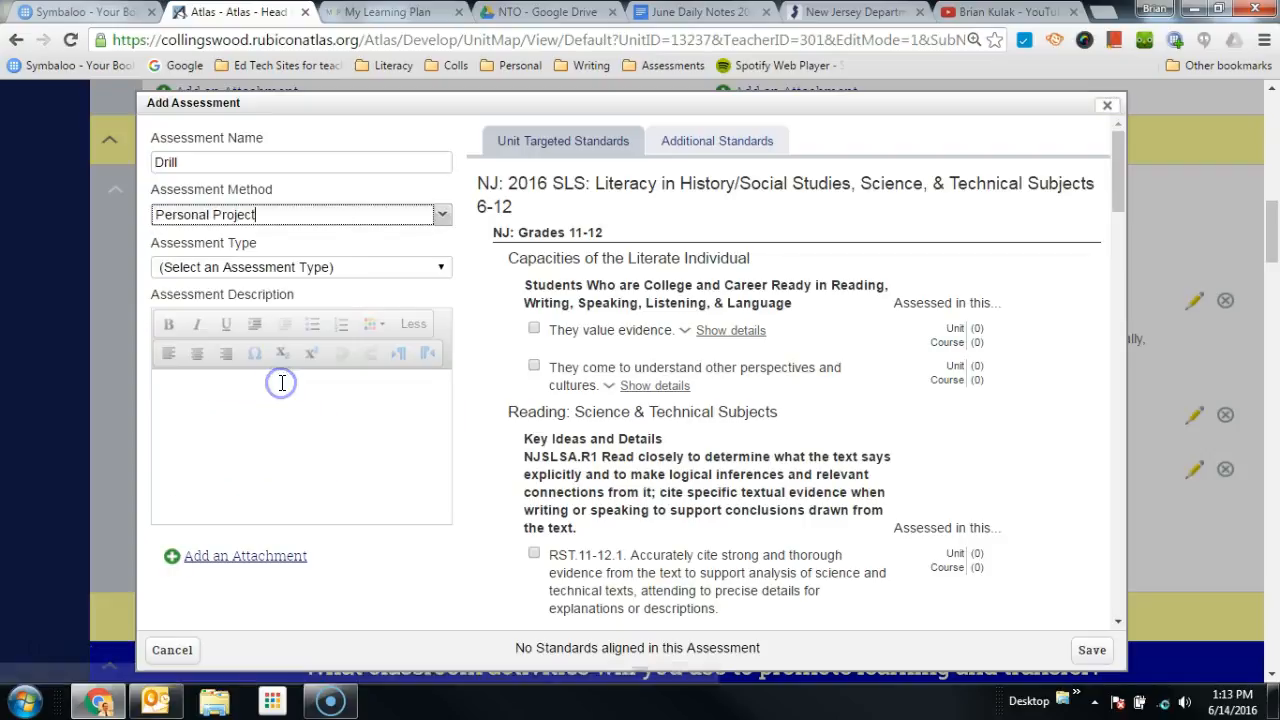
left_click(360, 272)
left_click(280, 337)
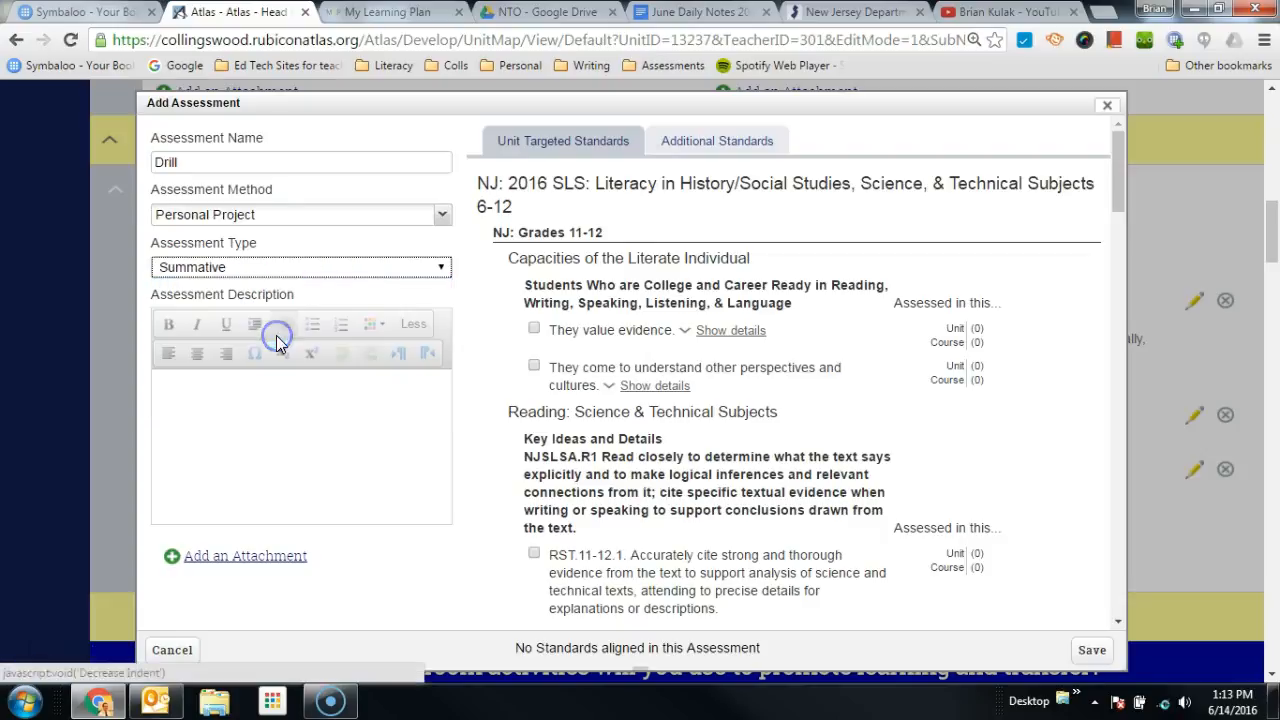
left_click(187, 468)
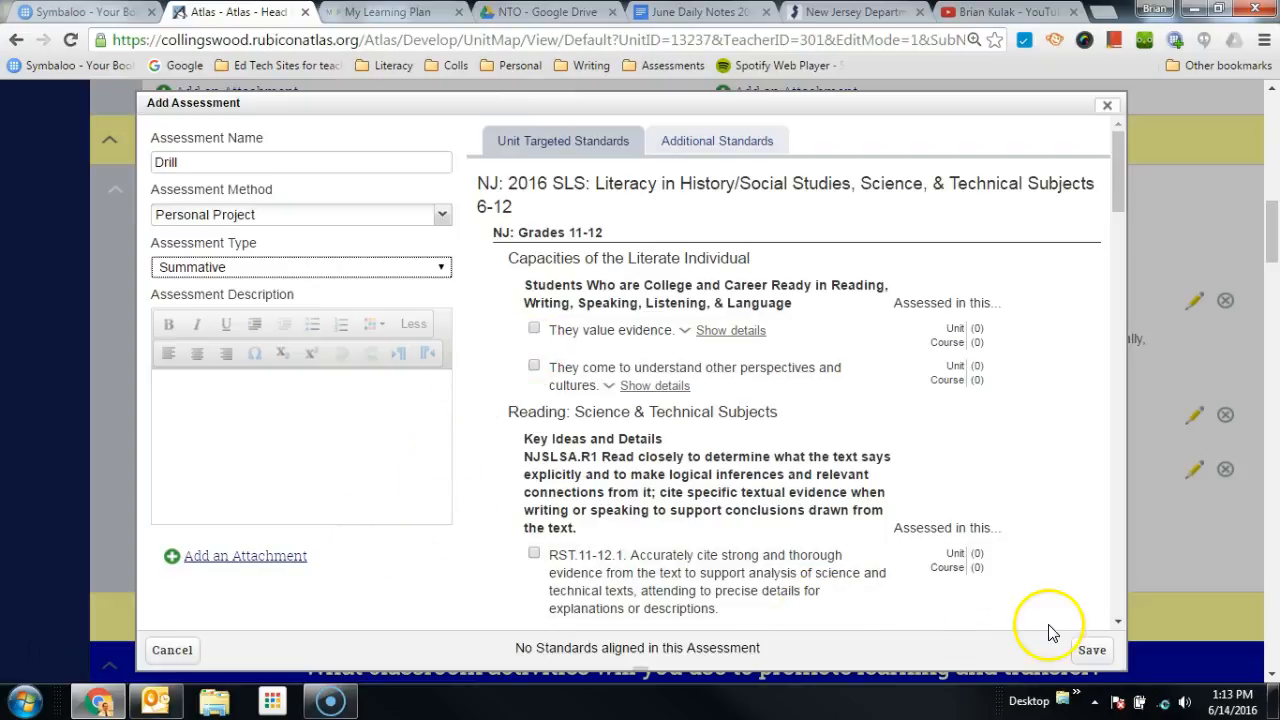
left_click(1090, 650)
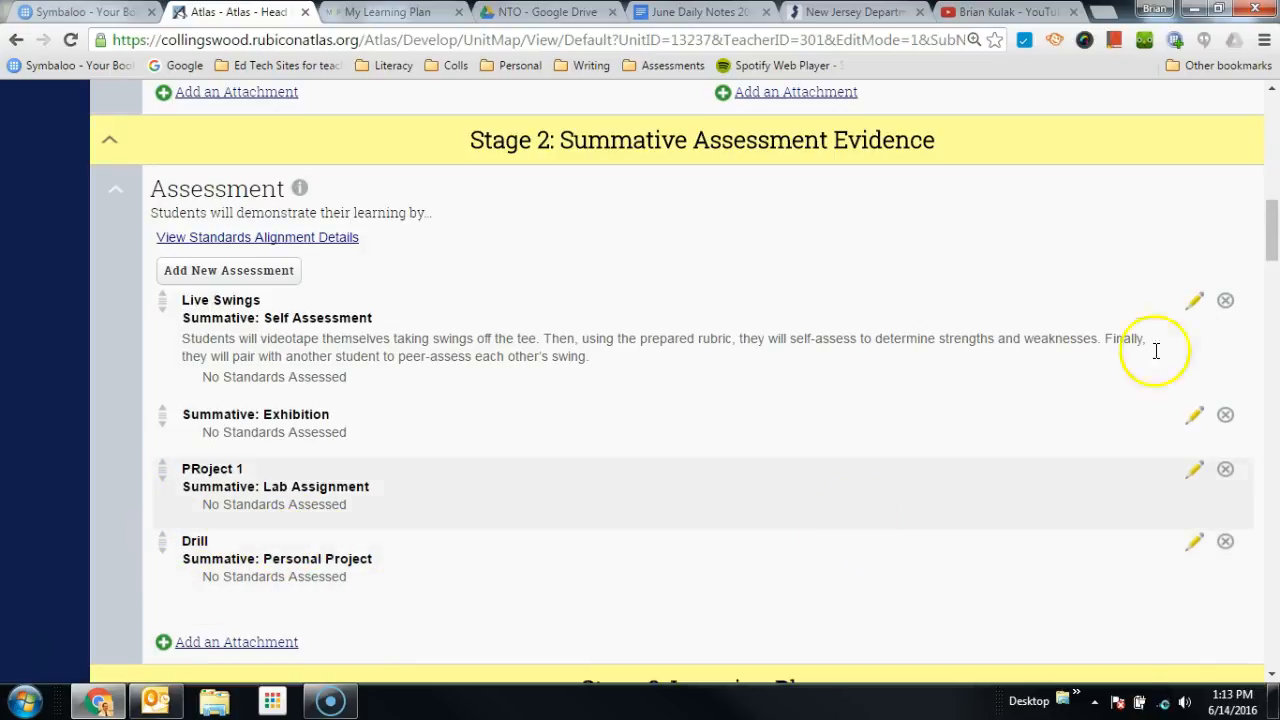
Step: Review the Stage 3 Learning Plan: Learning Activities with its information hint, Formative Assessment Strategies and Resources
left_click_drag(1272, 232, 1272, 289)
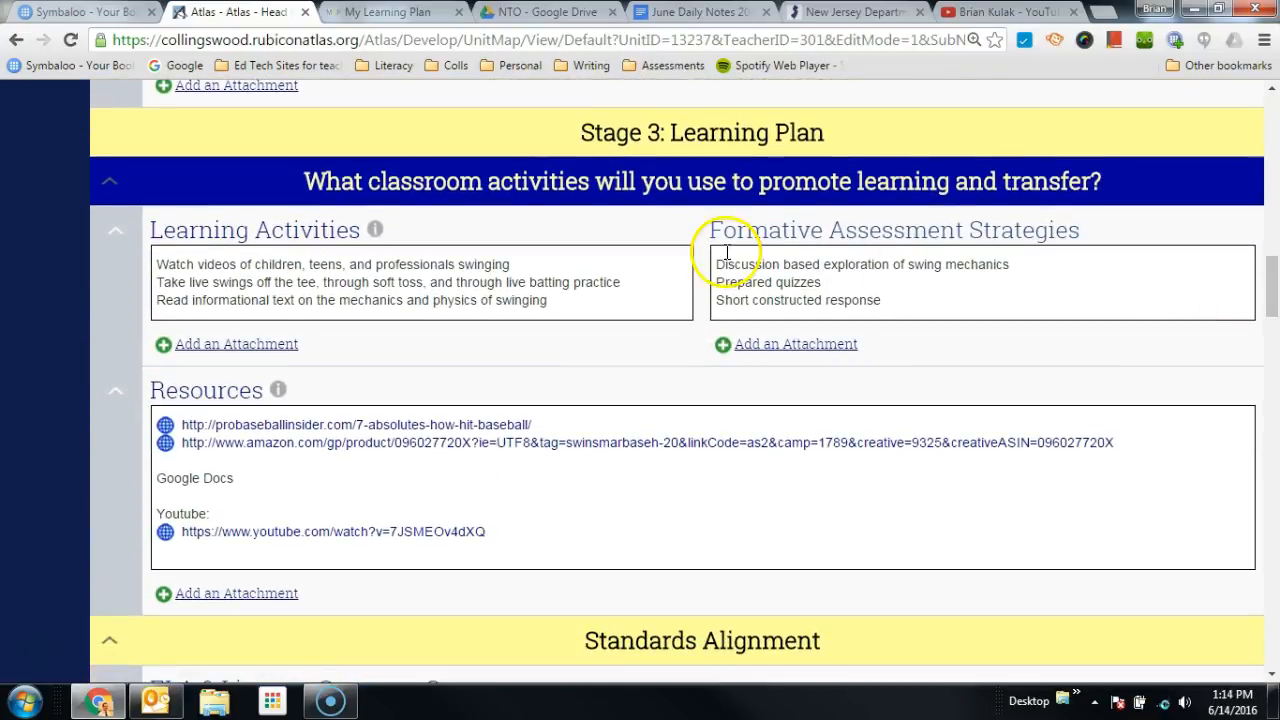
mouse_move(380, 233)
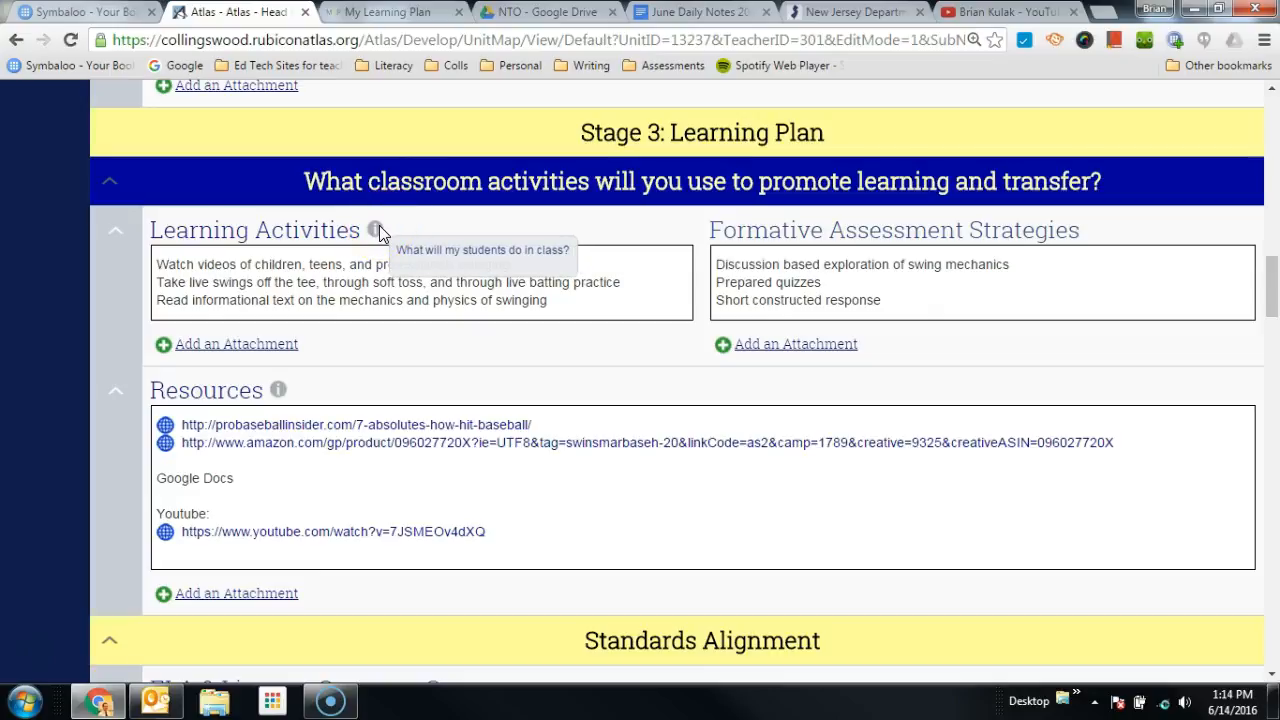
left_click(408, 229)
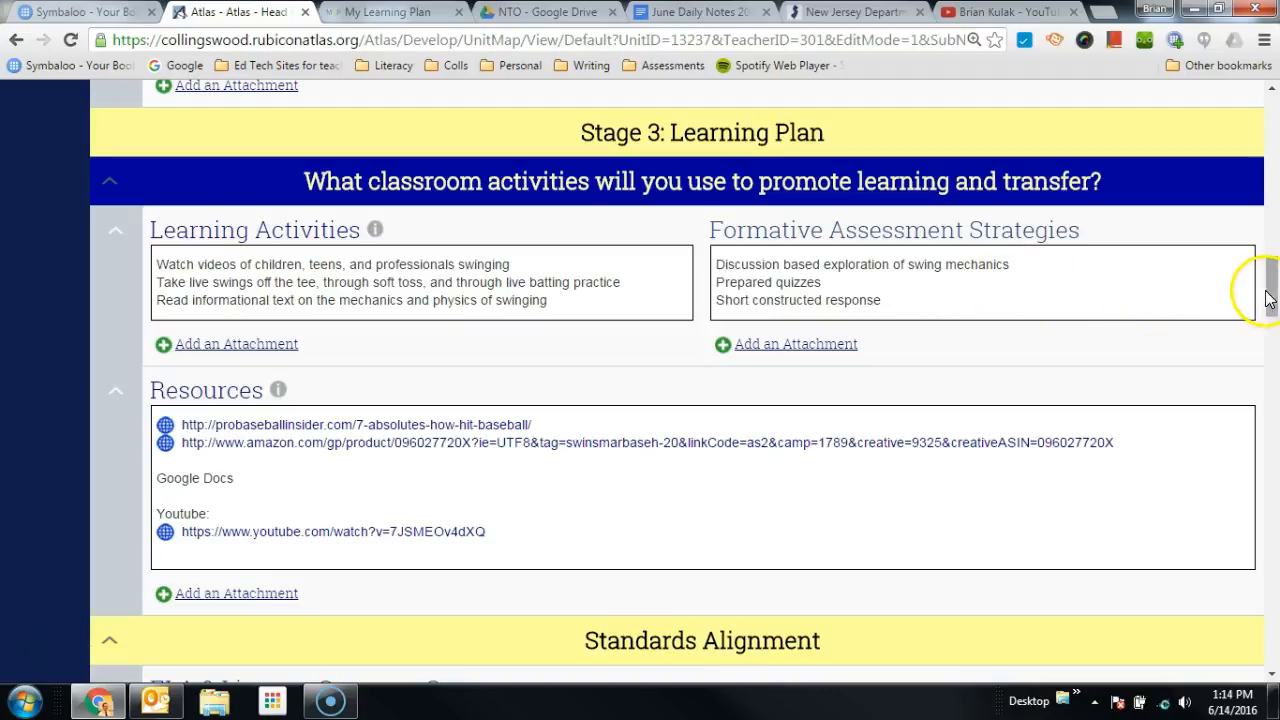
left_click_drag(1268, 298, 1272, 312)
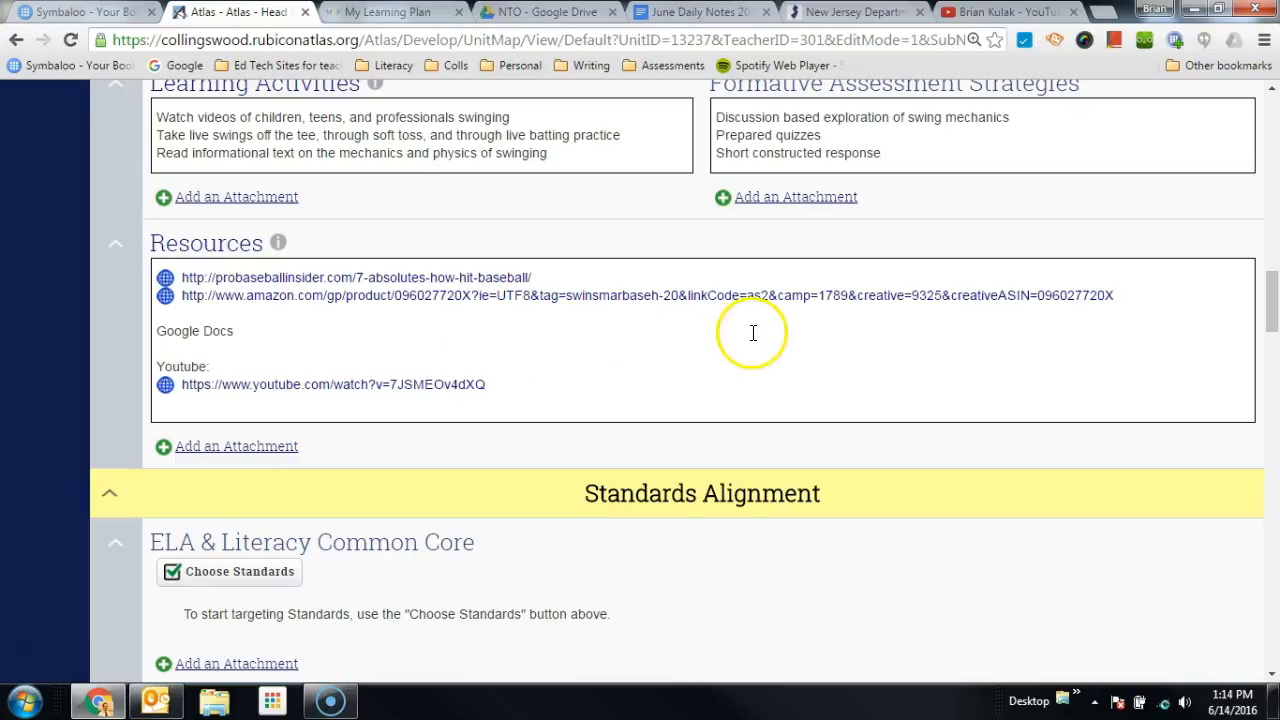
left_click_drag(1272, 306, 1272, 326)
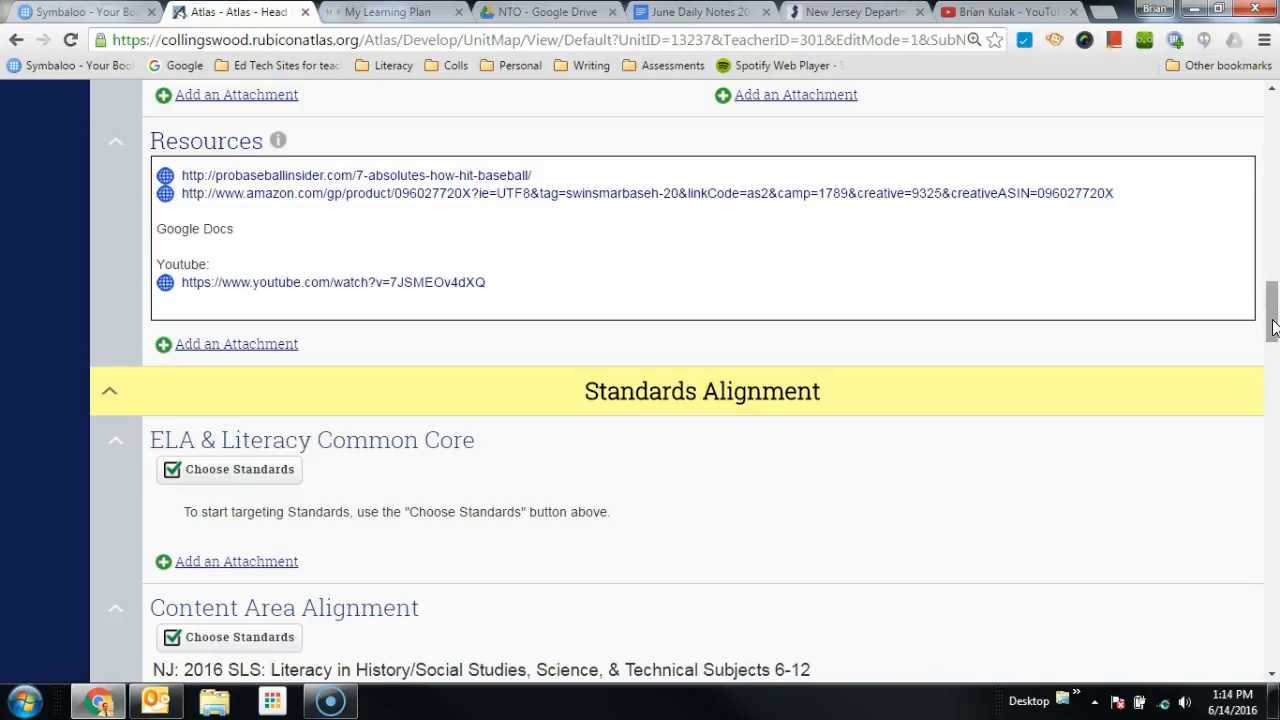
Step: Browse targeted standards for ELA & Literacy Common Core, choosing NJ: 2016 SLS: English Language Arts 6-12 and NJ: Grades 11-12
left_click_drag(1273, 327, 1273, 346)
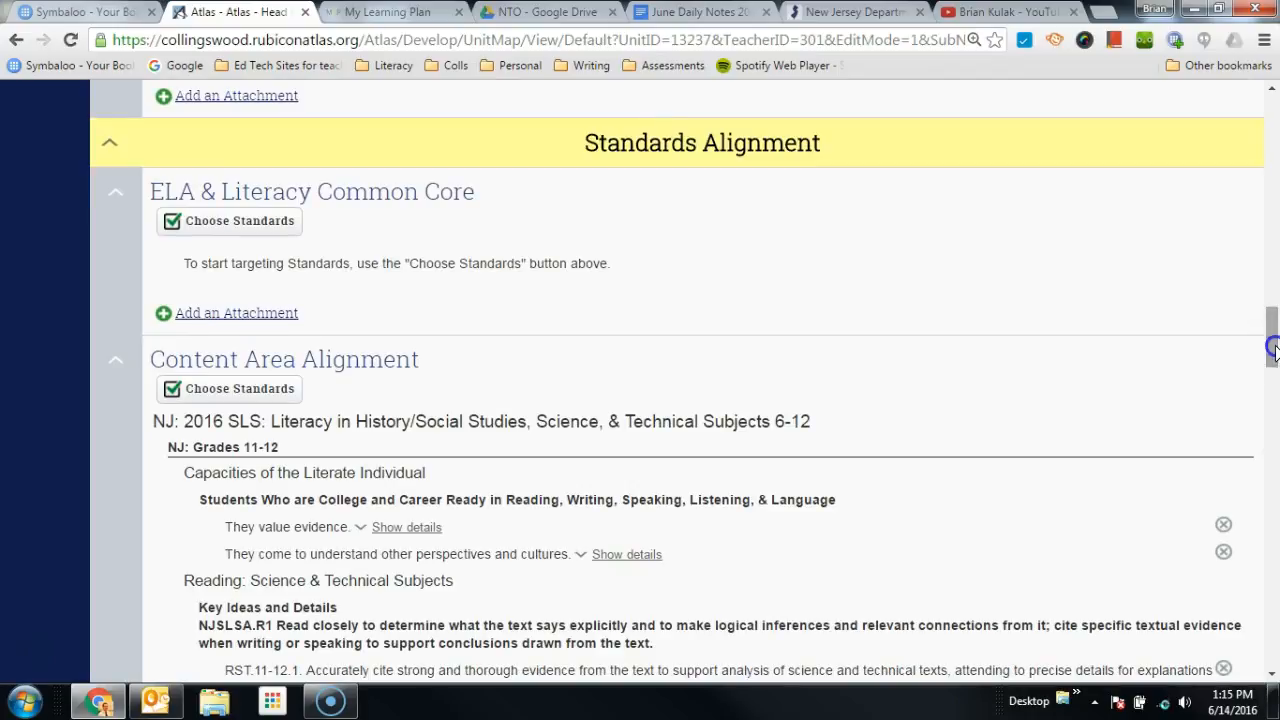
left_click(205, 228)
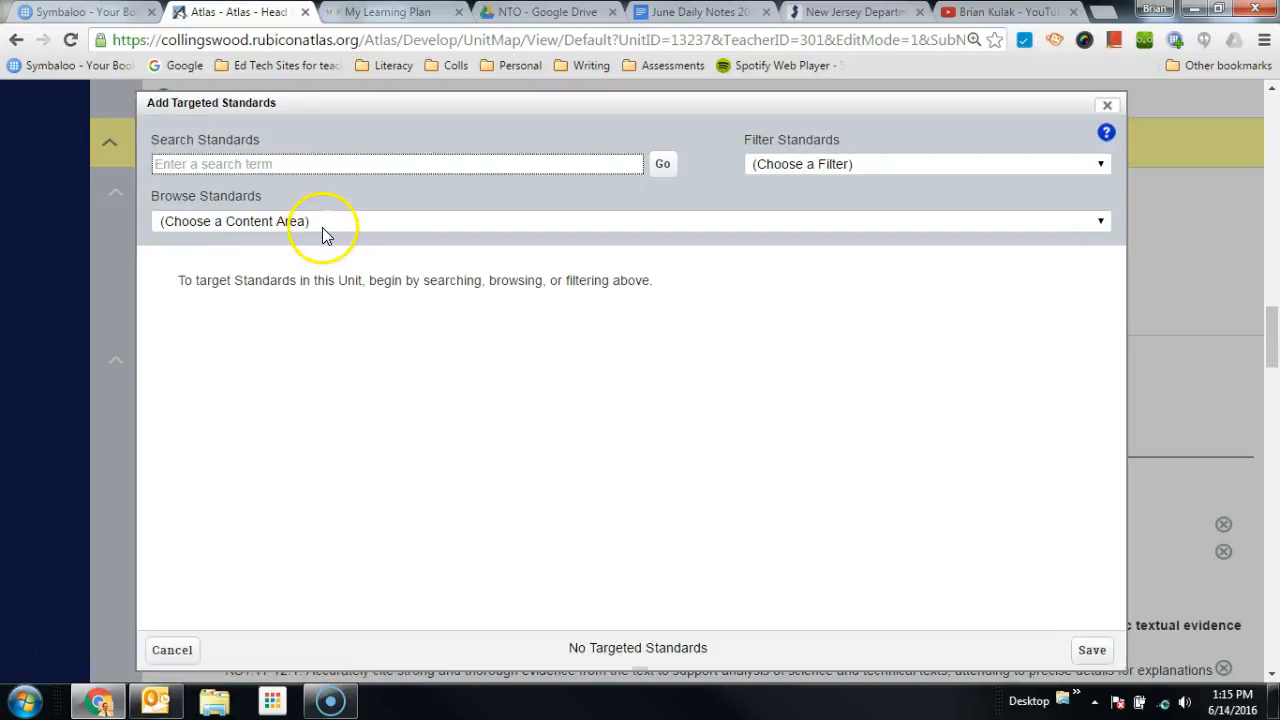
left_click(322, 222)
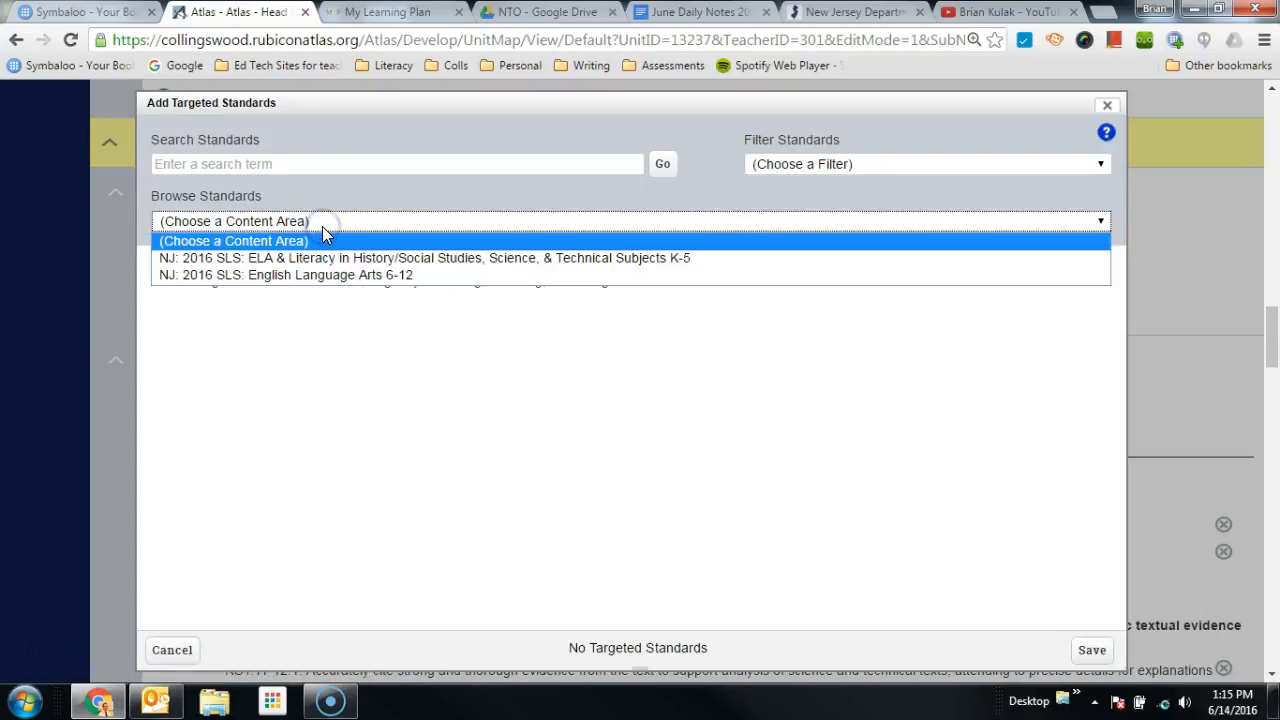
left_click(352, 275)
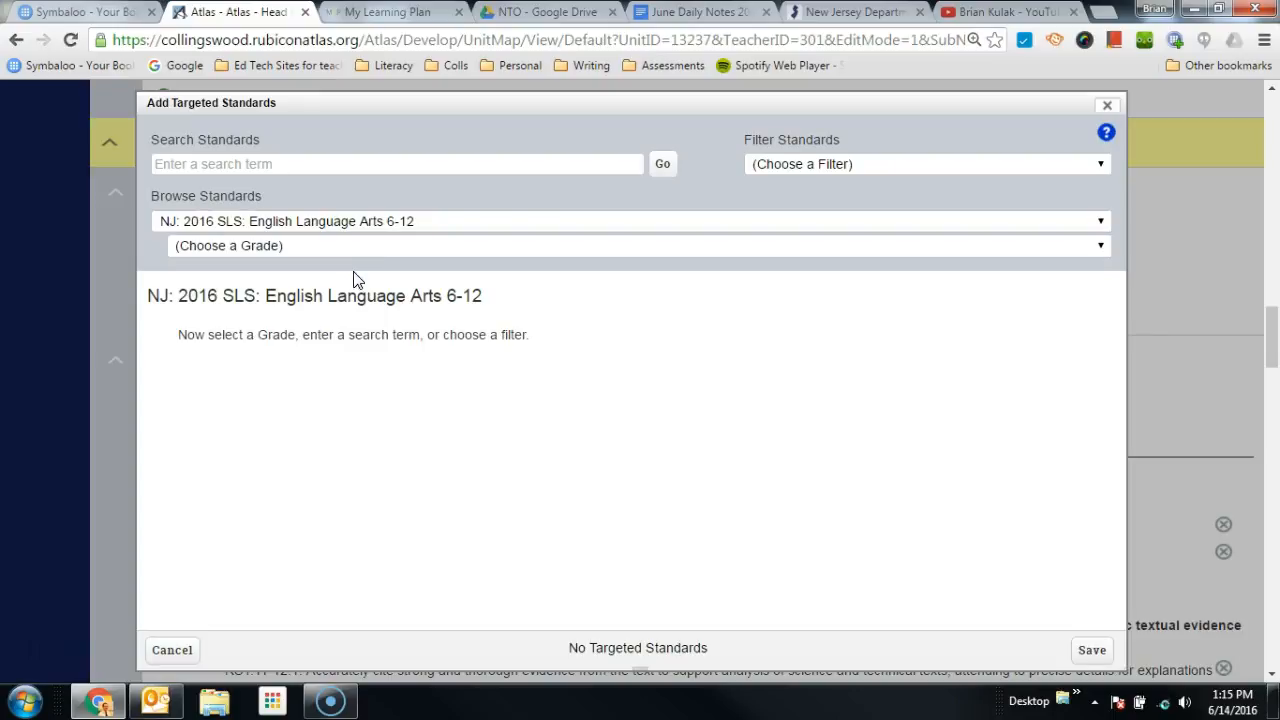
left_click(388, 248)
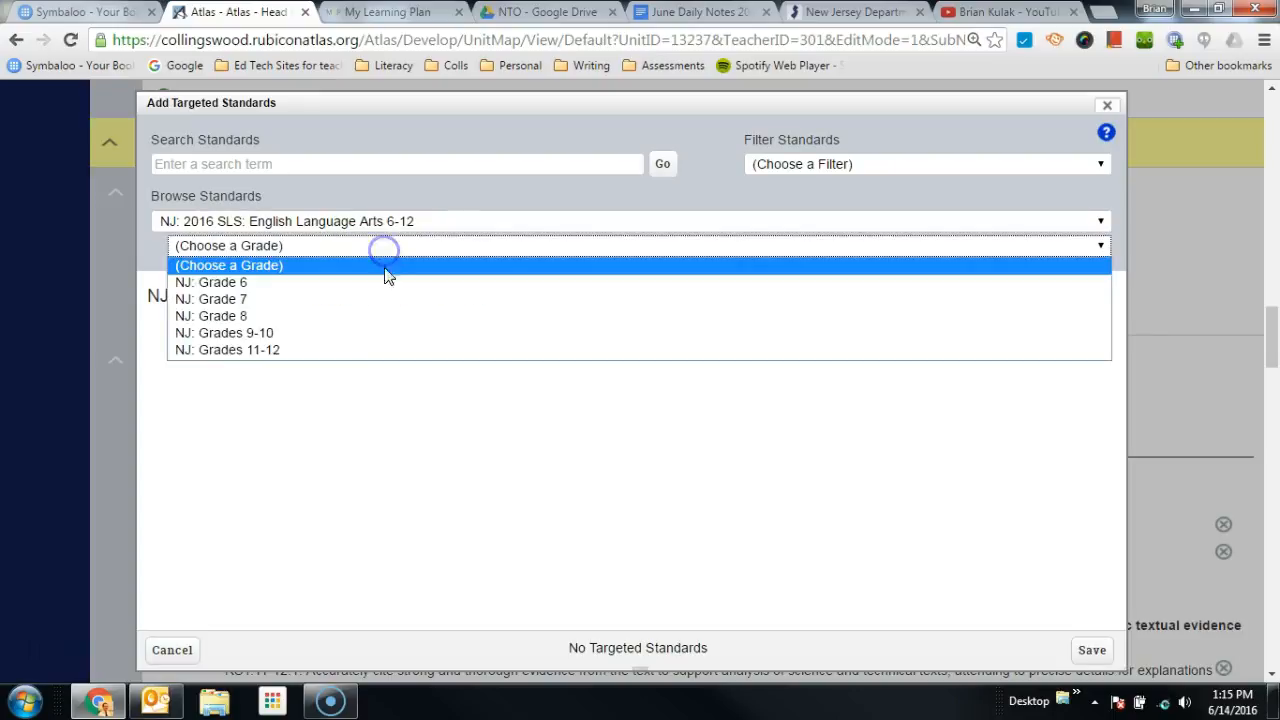
left_click(368, 348)
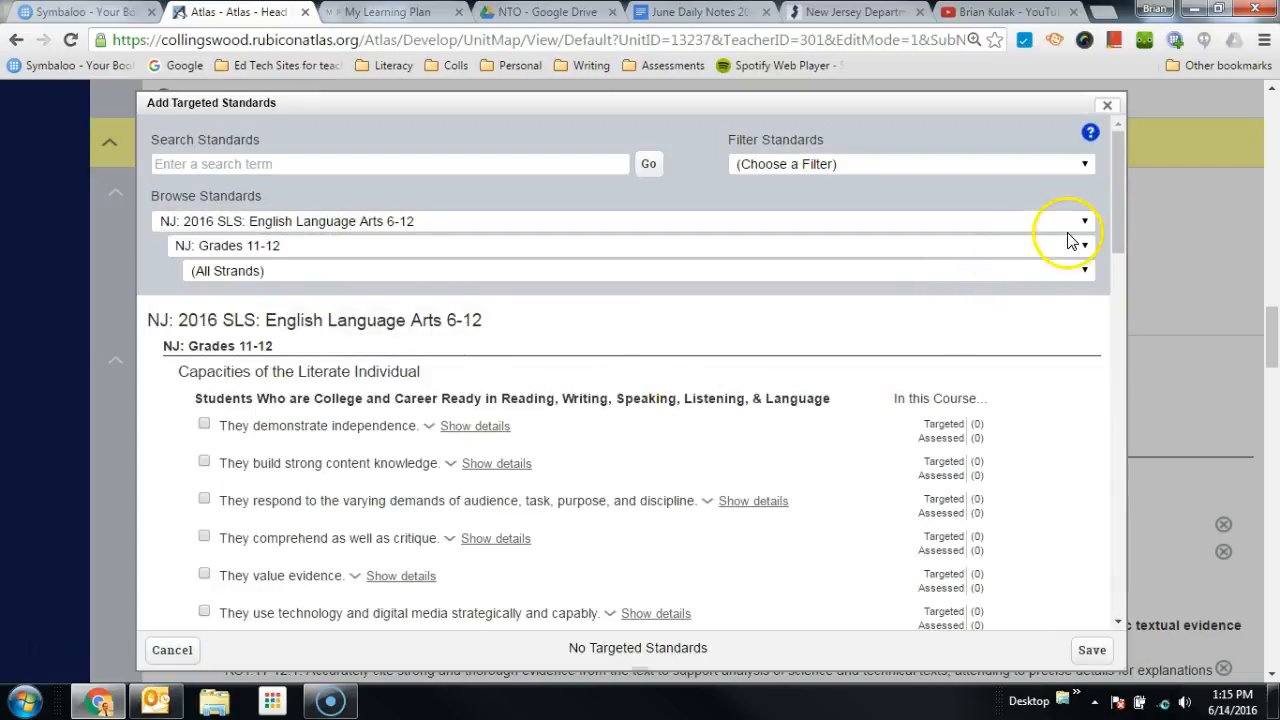
Step: Target the standards "They respond to the varying demands of audience, task, purpose, and discipline" and "They value evidence", and save them
left_click_drag(1117, 241, 1117, 263)
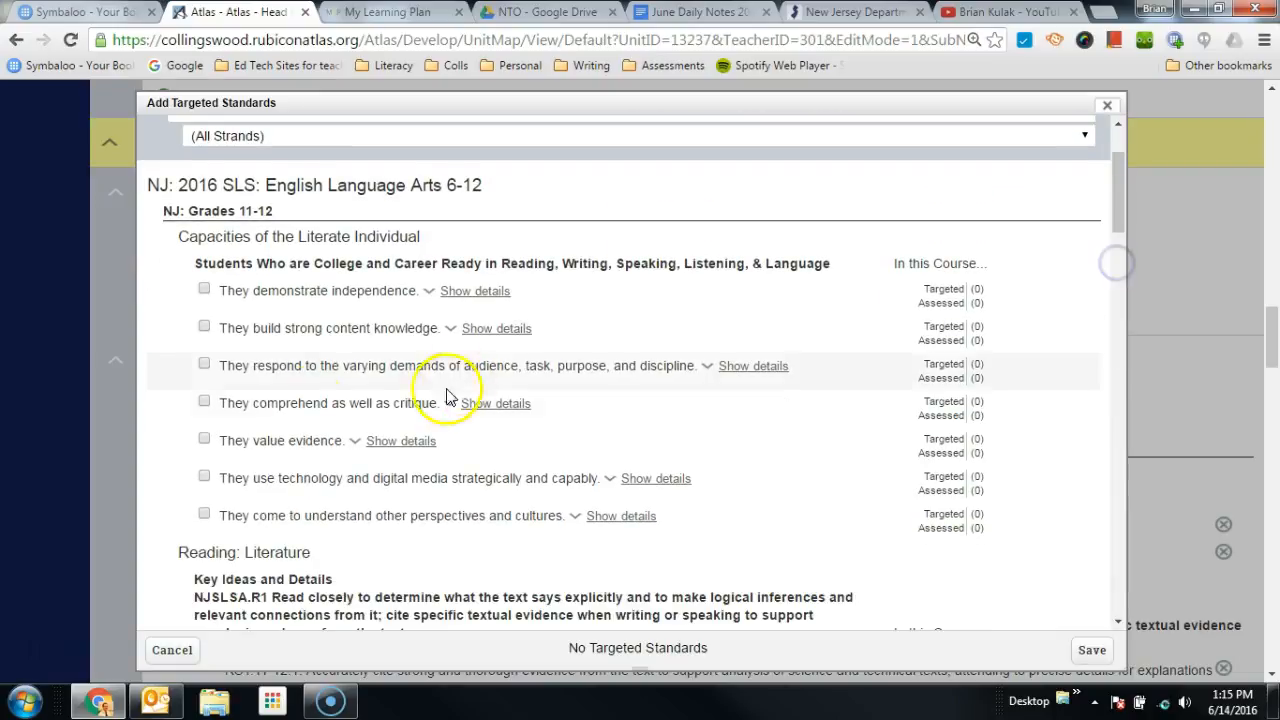
left_click(205, 366)
left_click(204, 440)
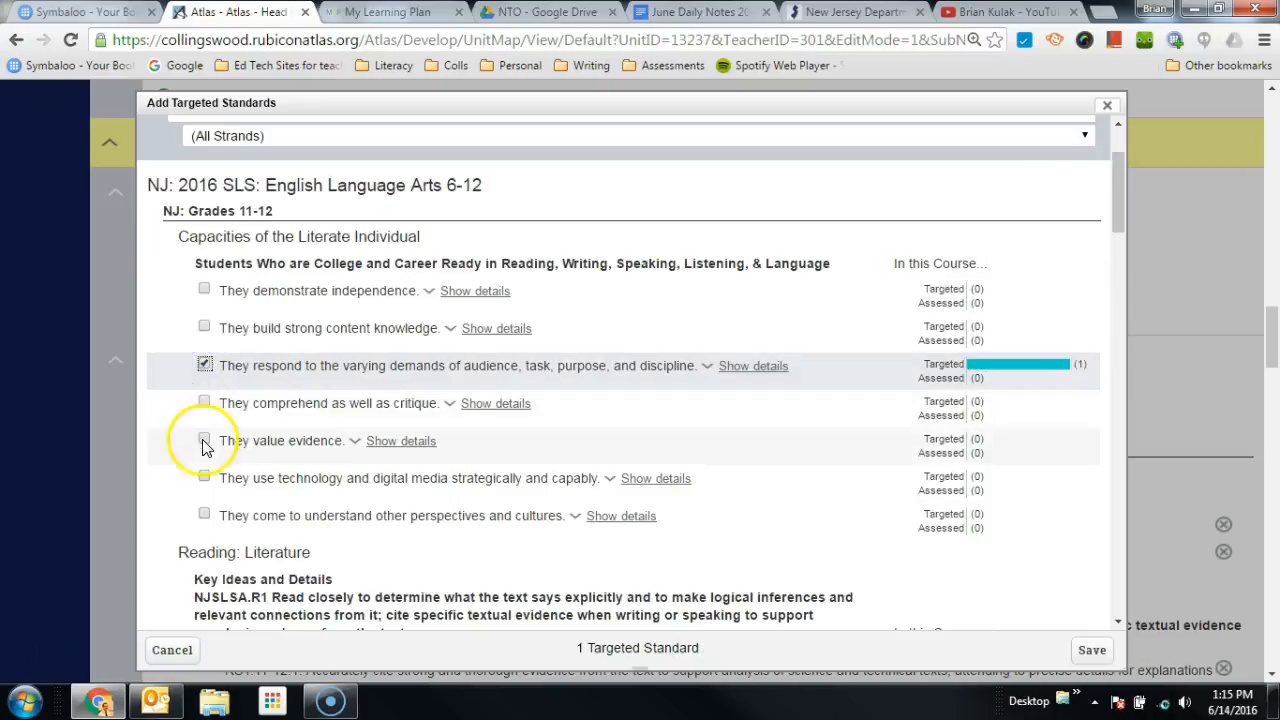
left_click(1092, 650)
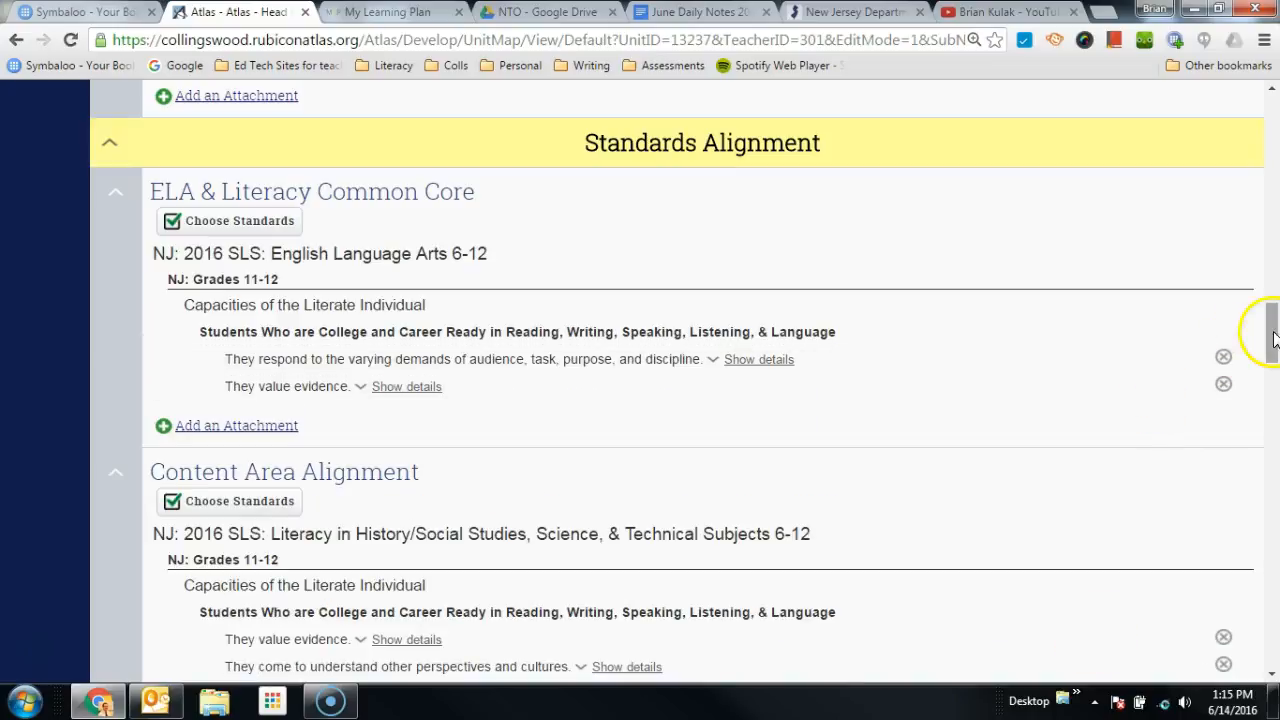
Step: Review the remaining aligned standards, the 21st Century Themes & Skills and the Accomodations section of the unit
left_click_drag(1272, 340, 1273, 553)
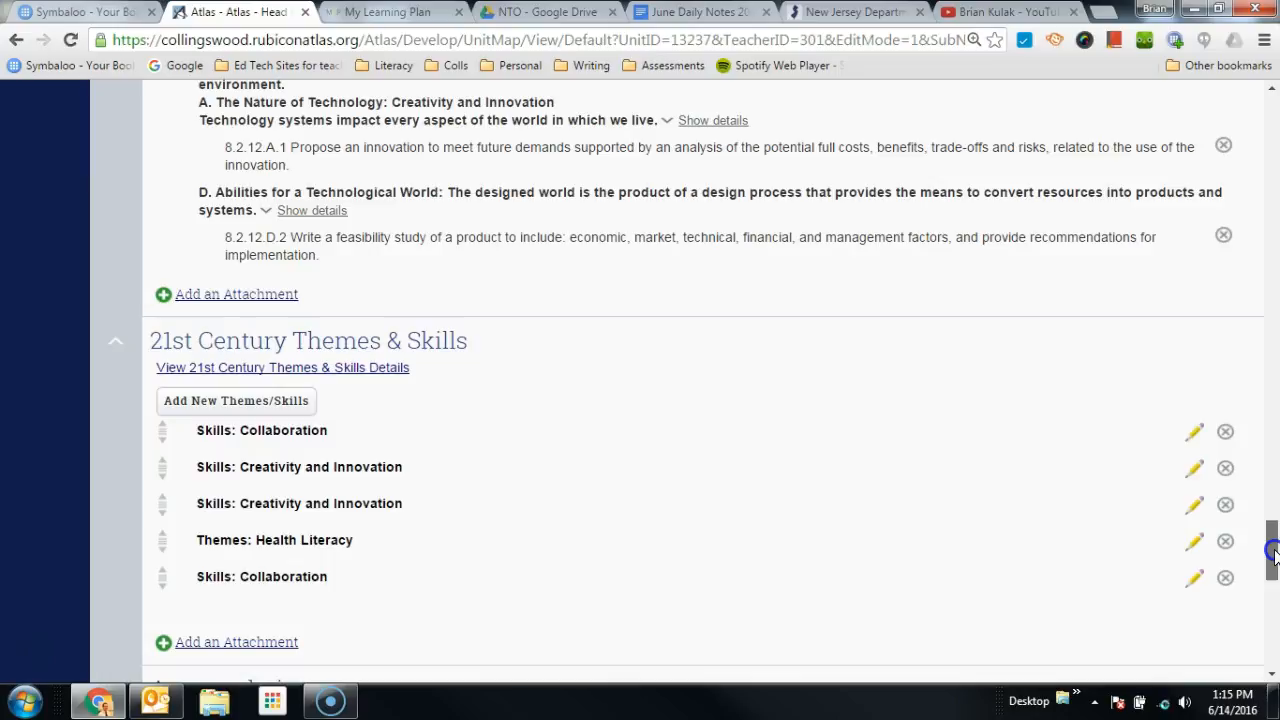
left_click_drag(1273, 553, 1273, 595)
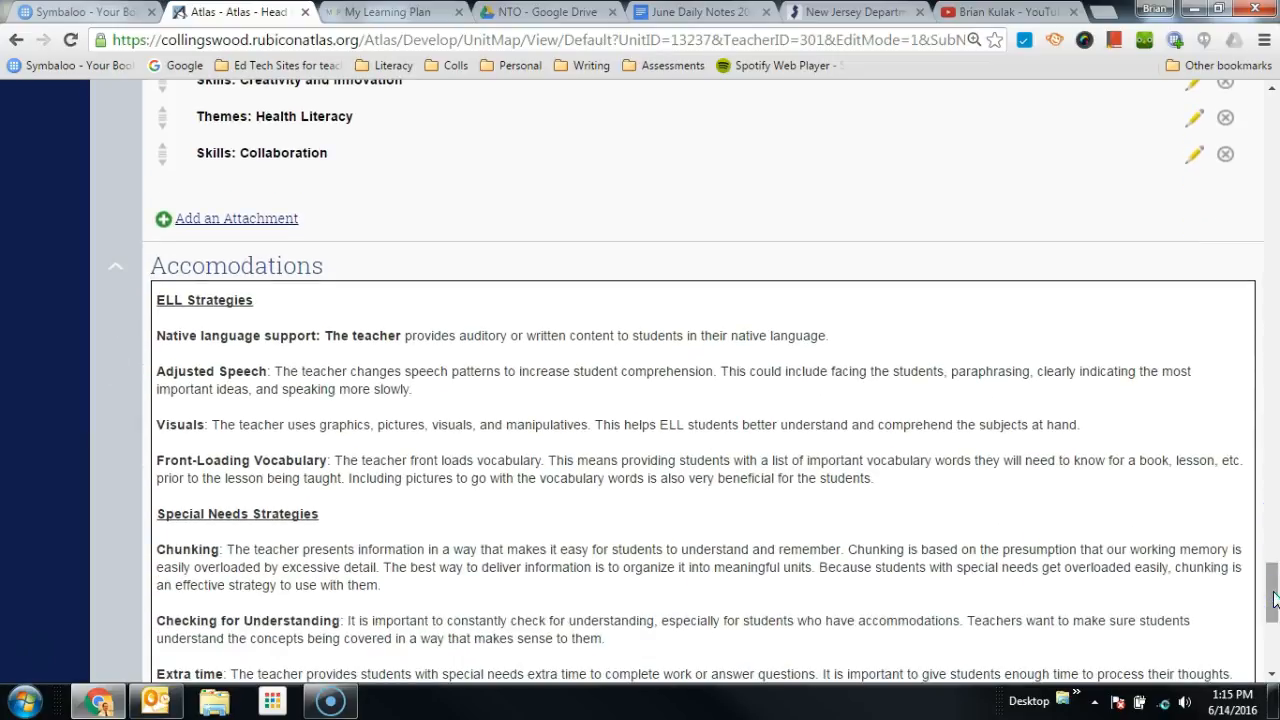
Step: Leave the Head Down, Hands Back unit for the Baseball 101 unit calendar and return to the My Atlas home page
left_click_drag(1273, 595, 1273, 125)
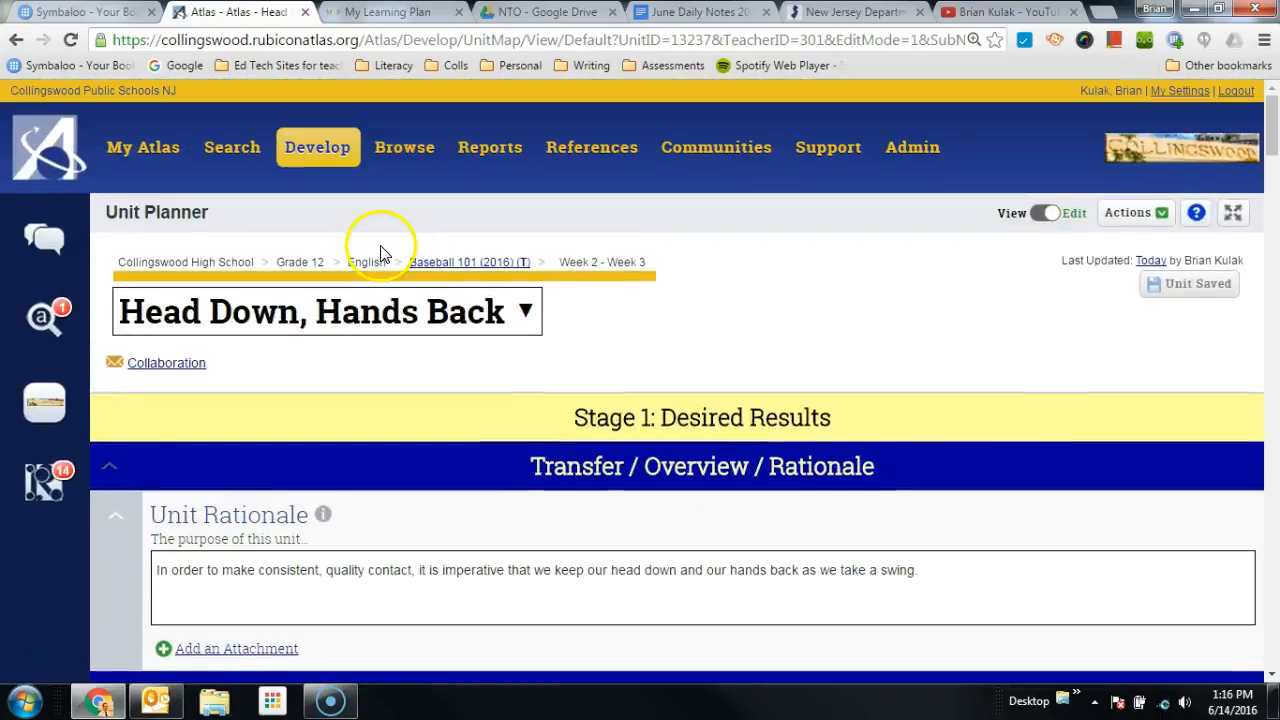
left_click(16, 40)
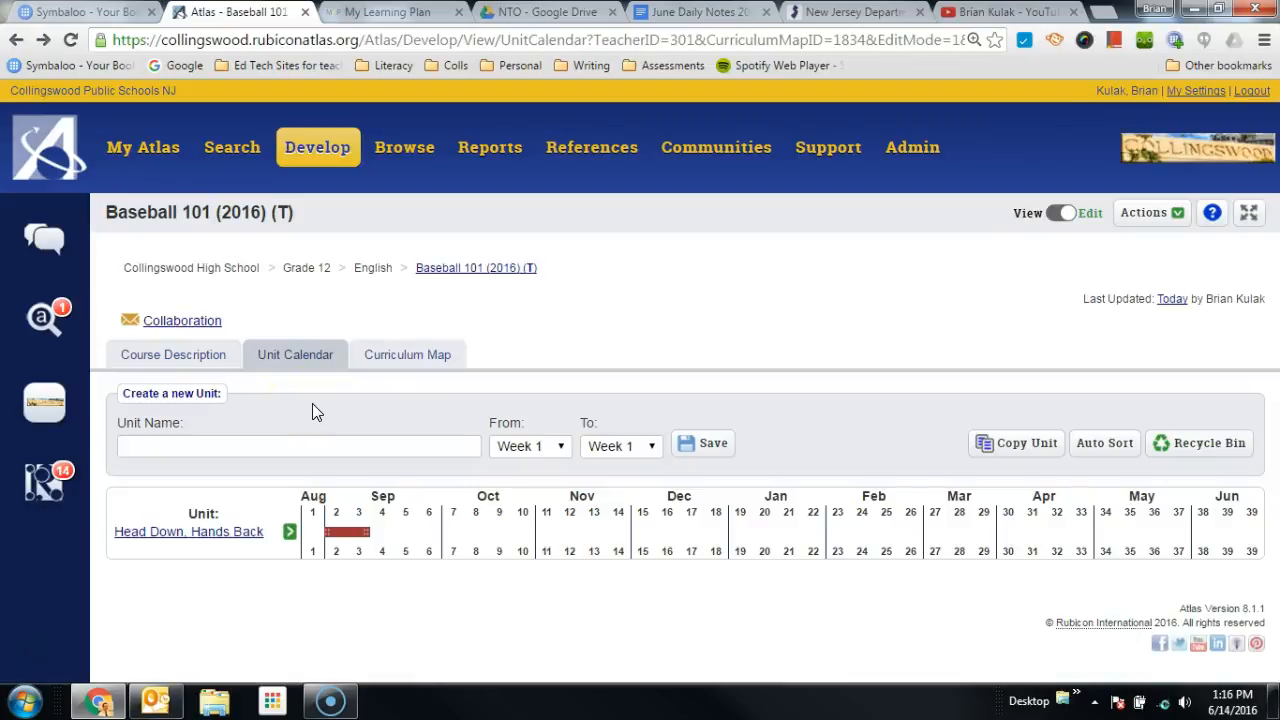
left_click(148, 146)
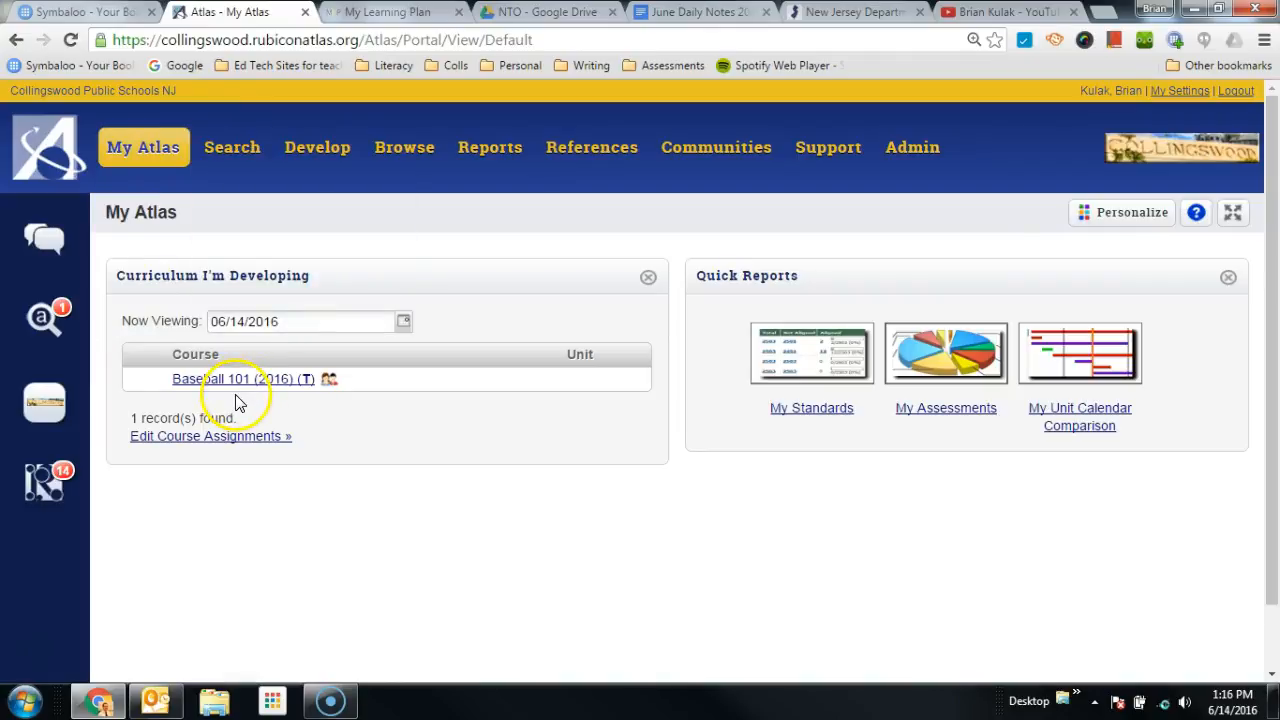
Step: Search the teacher list in the Develop area for "wal"
left_click(330, 146)
left_click(231, 286)
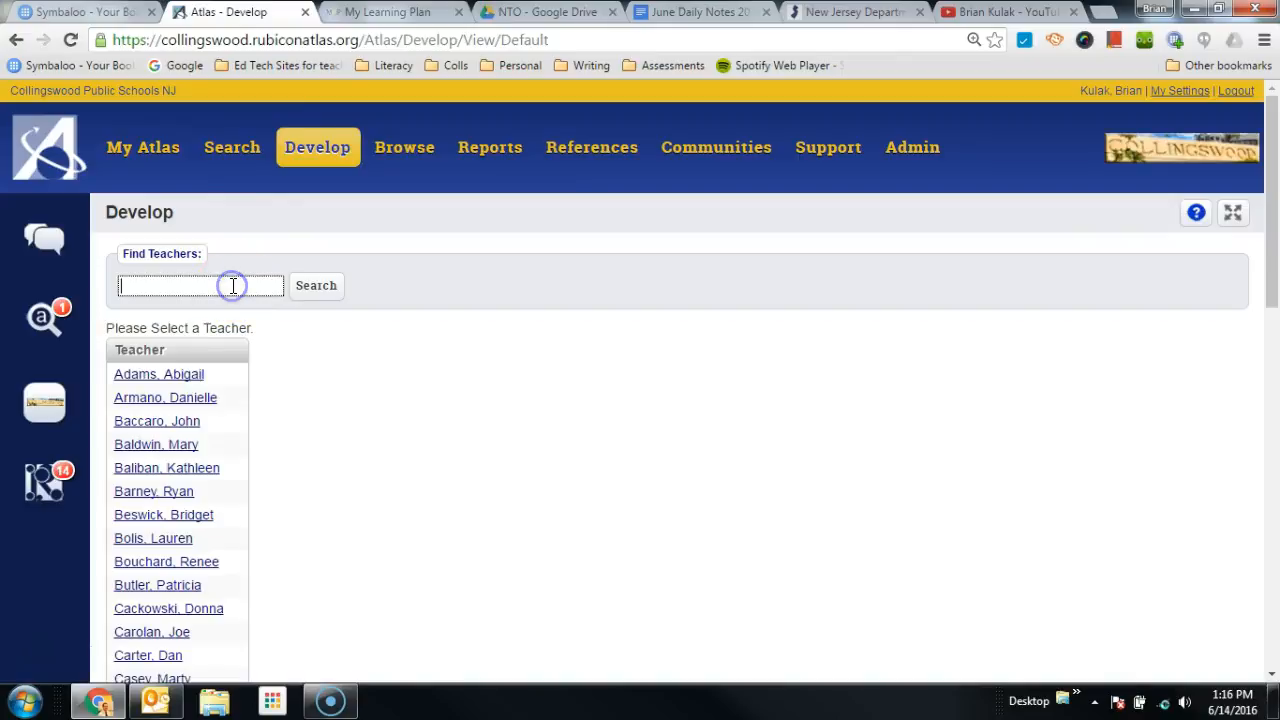
type("wha")
key("BackSpace")
key("BackSpace")
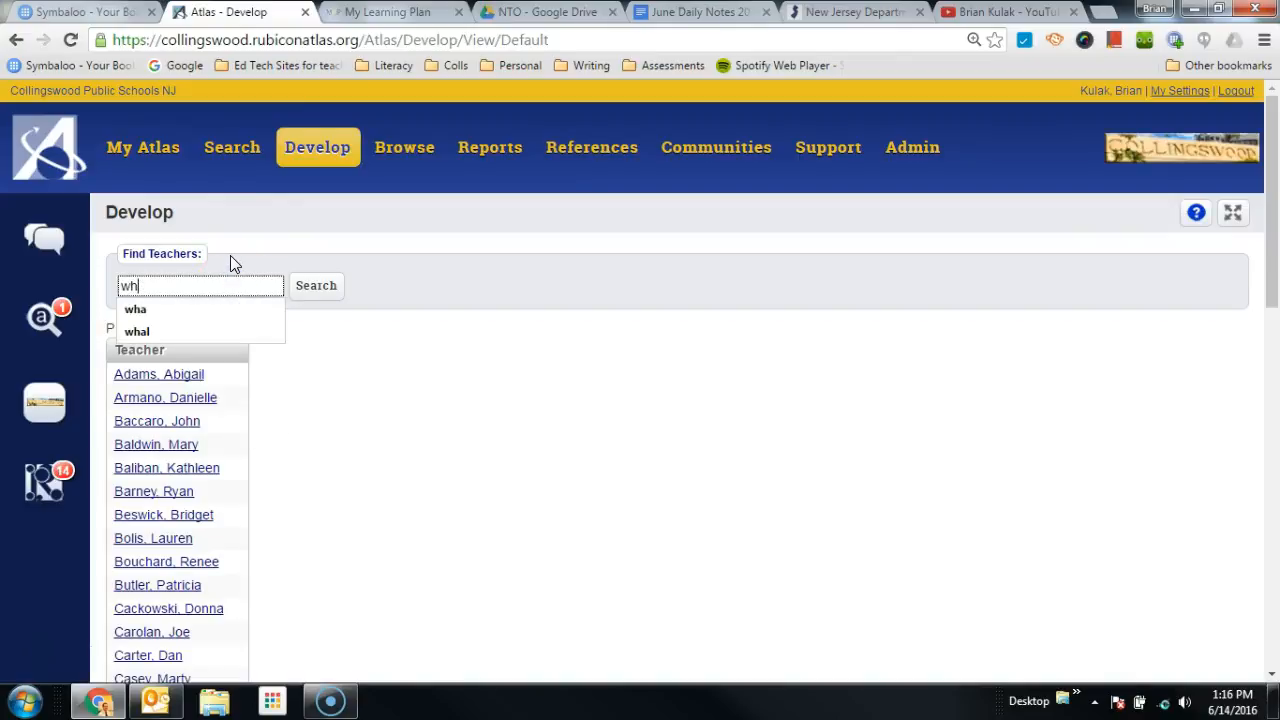
type("al")
left_click(333, 287)
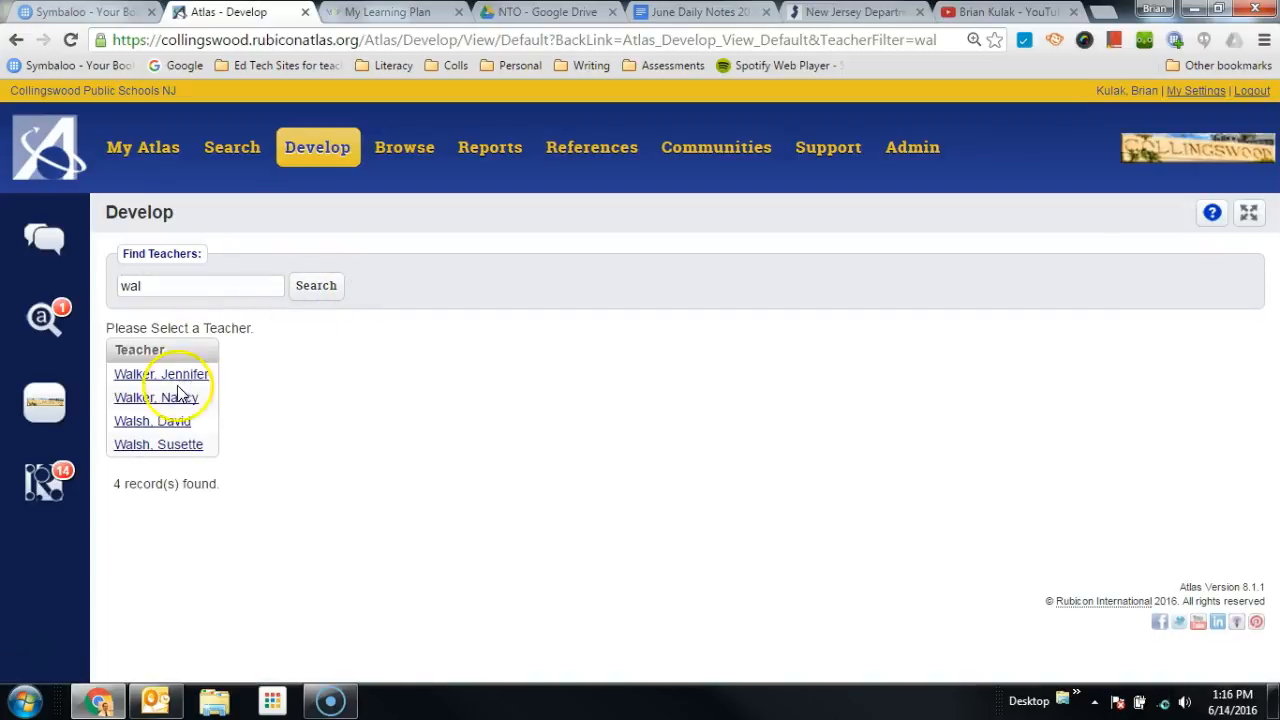
Step: View the curriculum maps assigned to the third teacher listed, dismiss the e-mail notification, and return to My Atlas
left_click(170, 422)
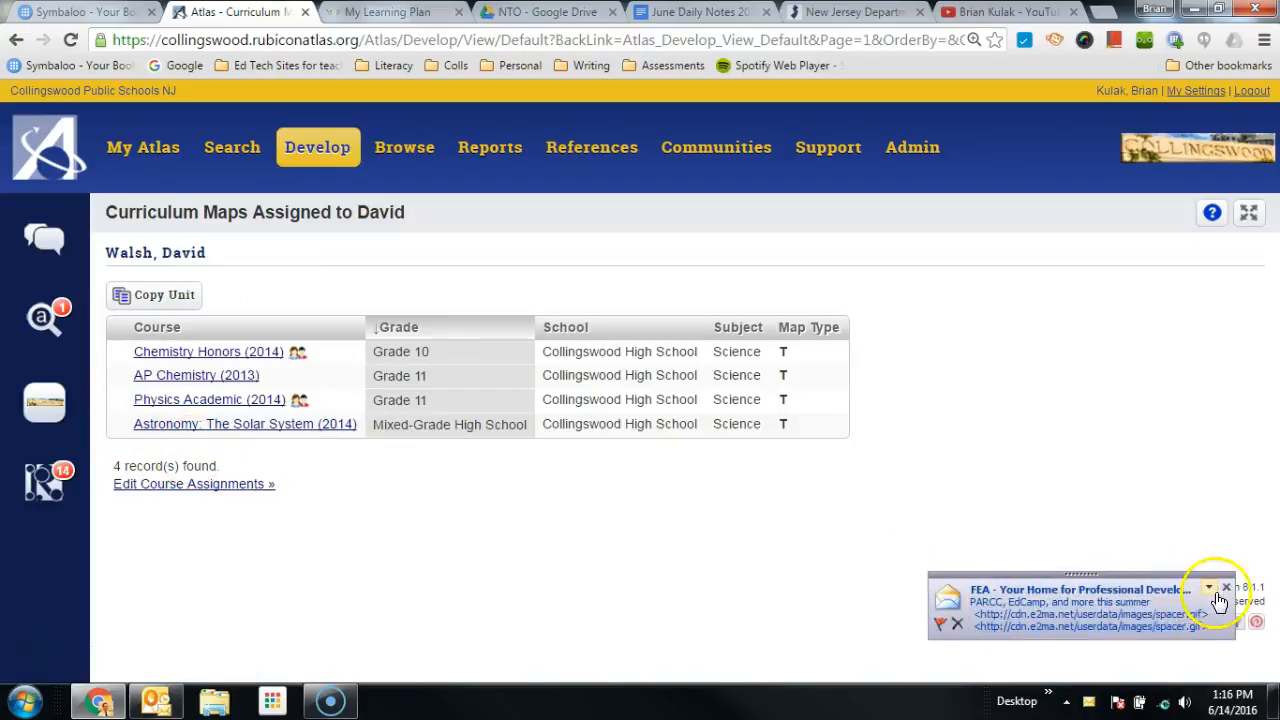
left_click(1227, 590)
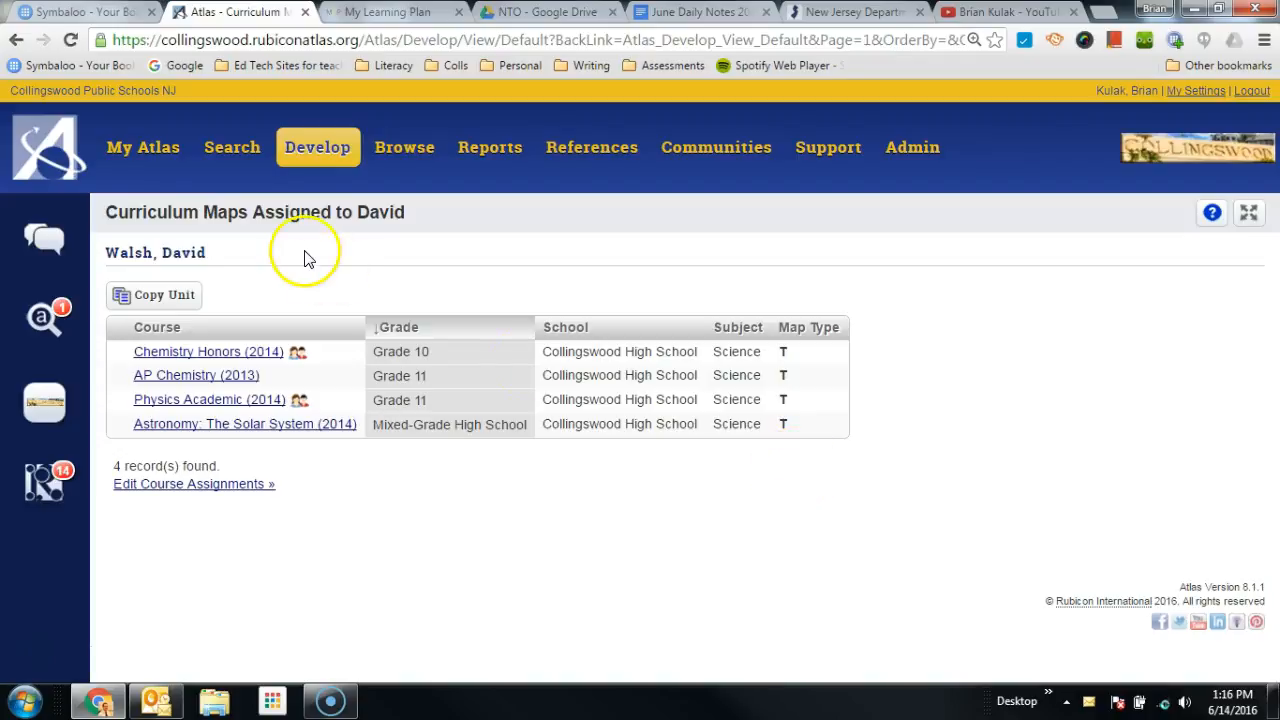
left_click(144, 152)
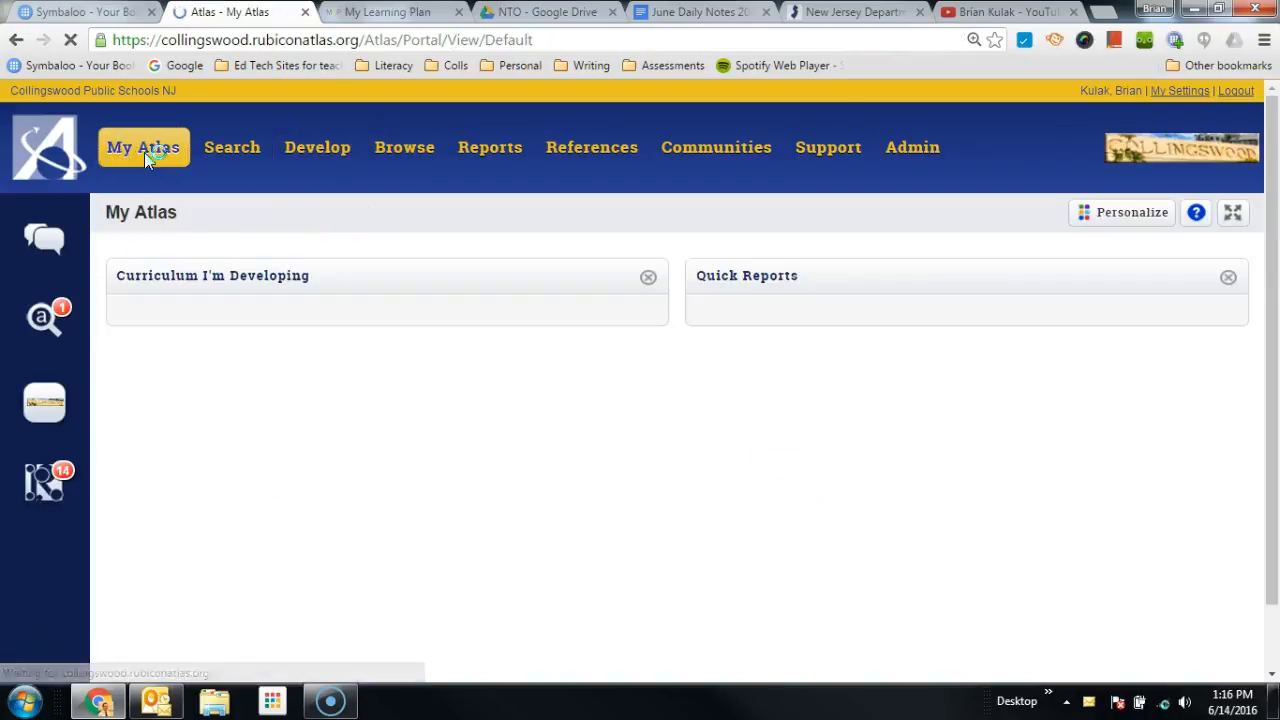